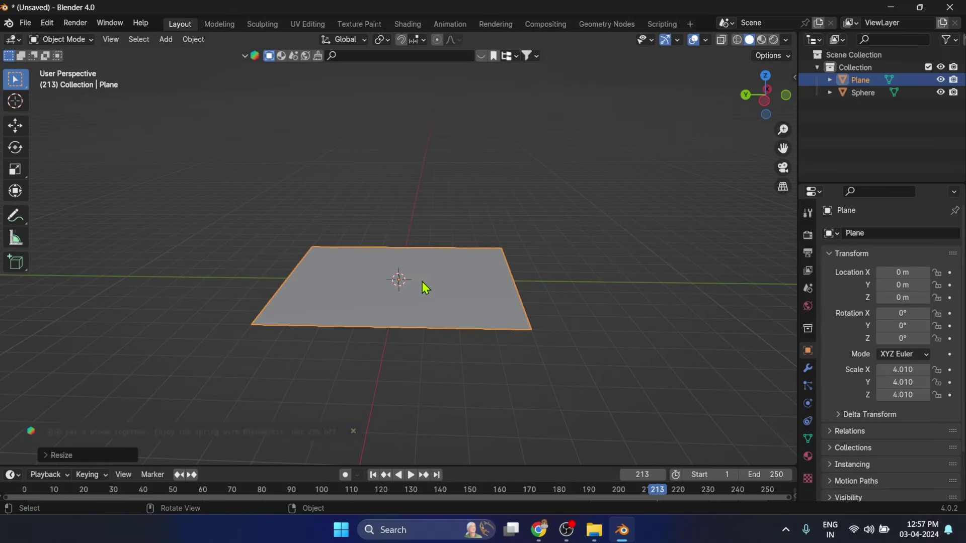
# Pull one plane vertex upward with proportional editing to form a soft bump.
pyautogui.hotkey('shift', 'a')
pyautogui.press('Escape')
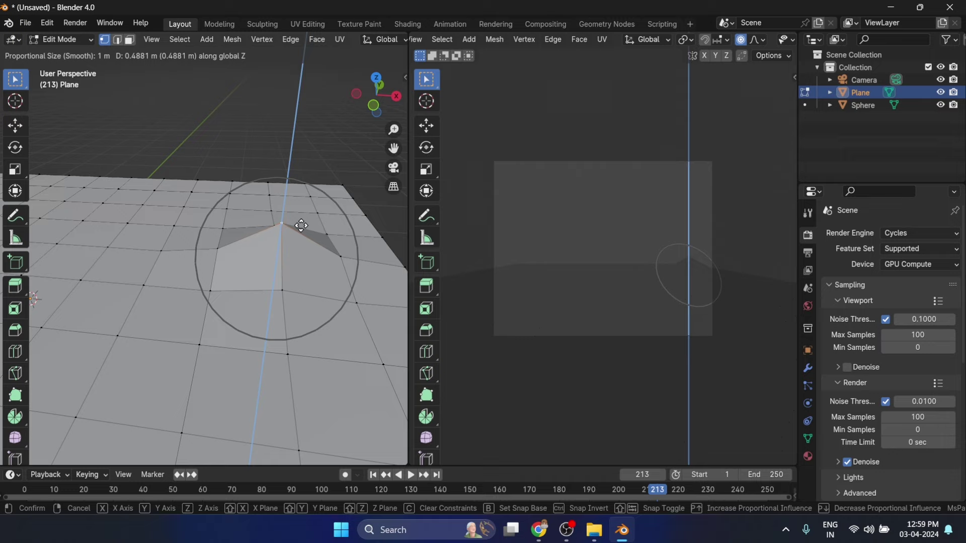
pyautogui.press('g')
pyautogui.moveTo(332, 246)
pyautogui.mouseDown(button='middle')
pyautogui.moveTo(161, 242)
pyautogui.moveTo(236, 284)
pyautogui.mouseUp(button='middle')
pyautogui.click(155, 224)
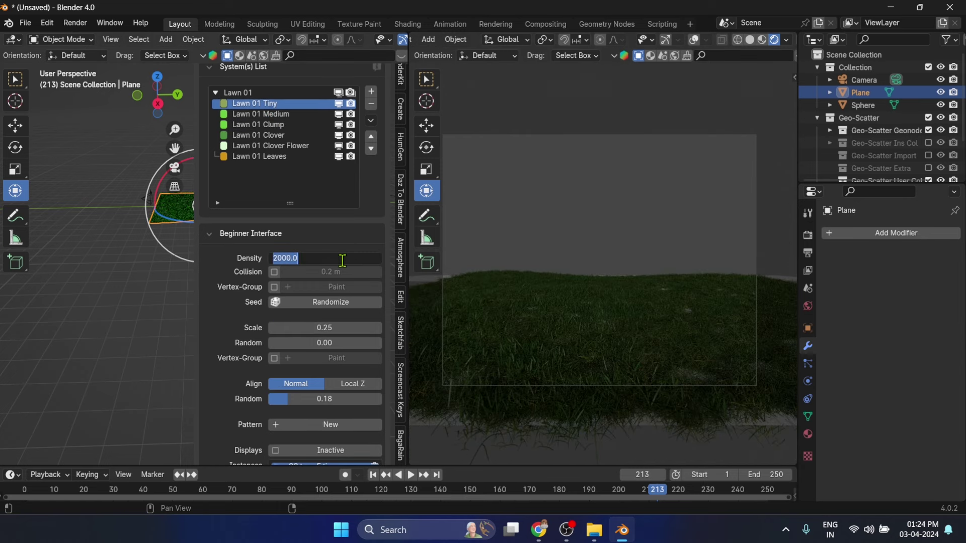
# Set the Lawn 01 Tiny grass layer density to 2400.
pyautogui.write('2400')
pyautogui.press('Return')
pyautogui.moveTo(611, 414); pyautogui.dragTo(571, 355, button='middle')
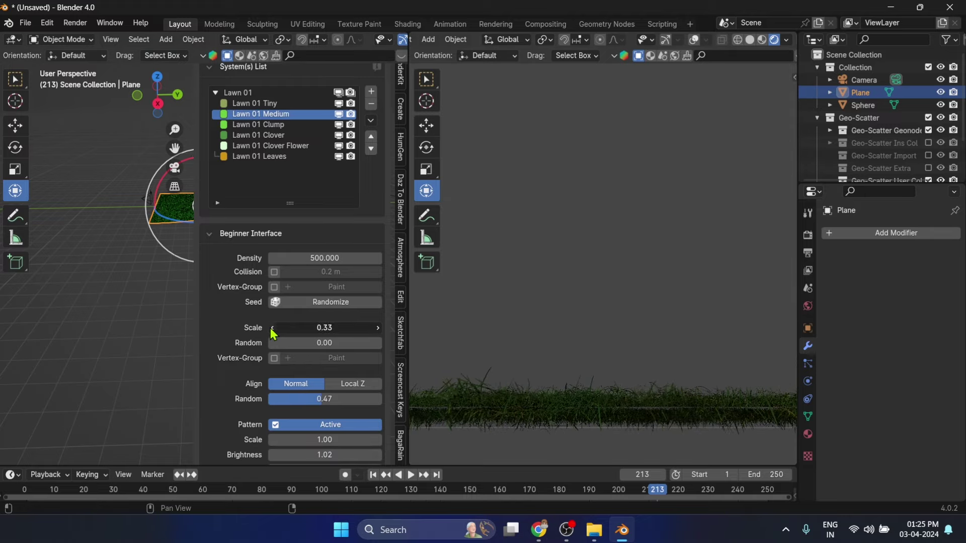
# Switch to the camera view, hide the sidebar, and move the cube into place.
pyautogui.press('KP_0')
pyautogui.press('n')
pyautogui.moveTo(197, 222); pyautogui.dragTo(290, 230)
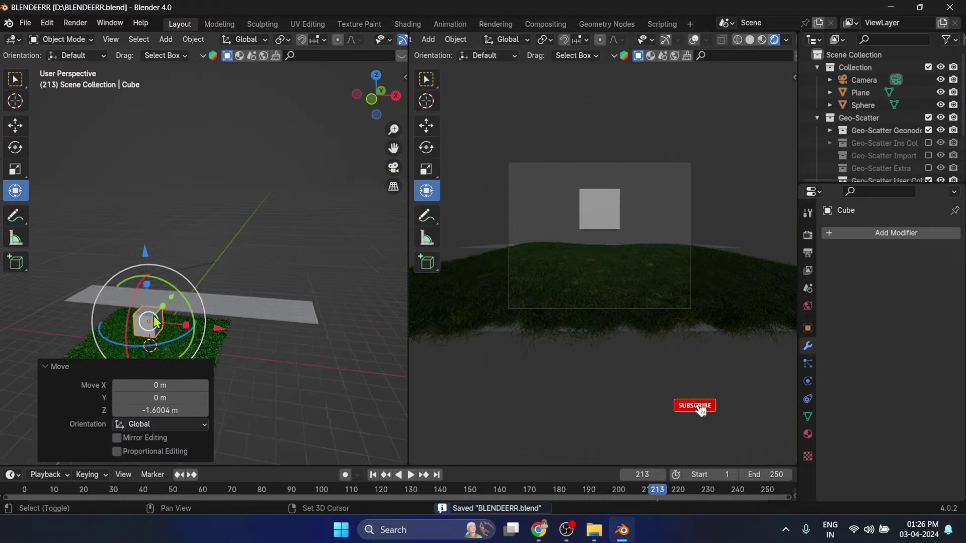
# Move the cube along Y, scale it up, and give it a new sci-fi material.
pyautogui.press('g')
pyautogui.click(282, 262)
pyautogui.press('s')
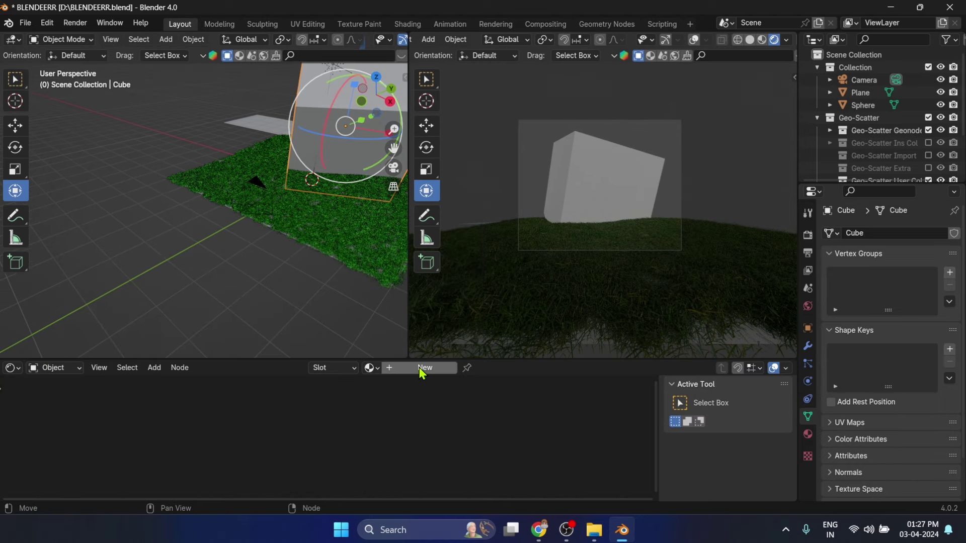
pyautogui.click(423, 368)
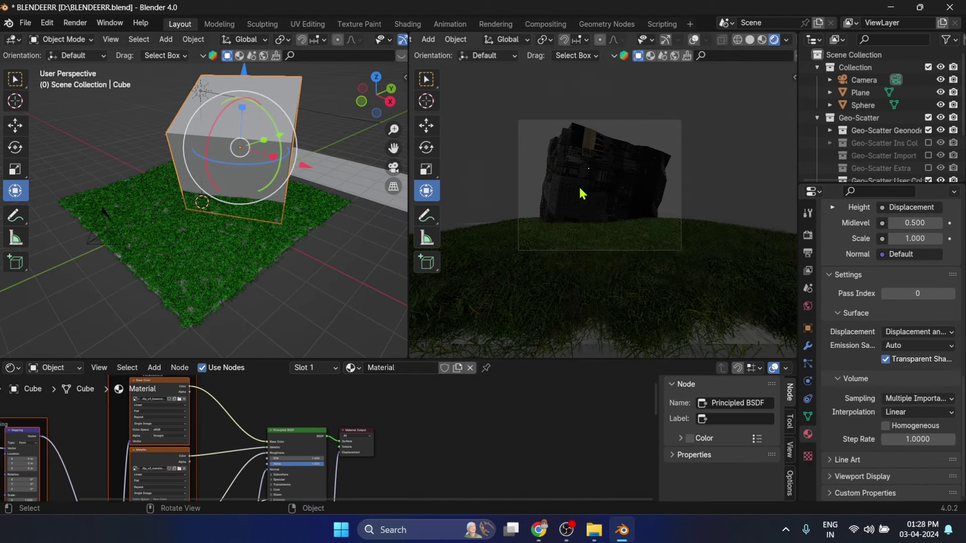
# Adjust the displacement scale and rotate the cube 120° around Z.
pyautogui.moveTo(322, 477); pyautogui.dragTo(301, 477)
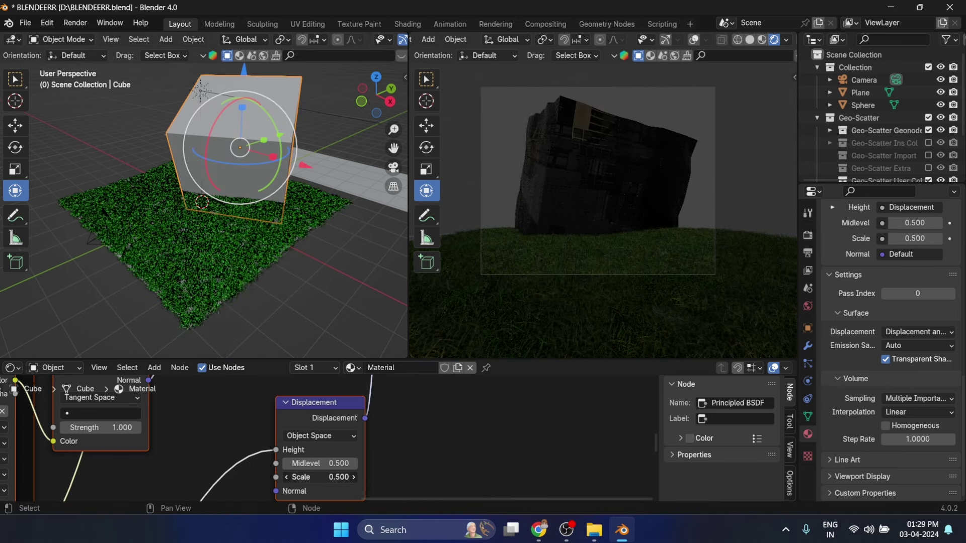
pyautogui.click(353, 477)
# Raise the displacement scale, undo the rotation, and move the cube along Z.
pyautogui.click(354, 477)
pyautogui.press('r')
pyautogui.press('z')
pyautogui.press('1')
pyautogui.press('2')
pyautogui.press('0')
pyautogui.press('Return')
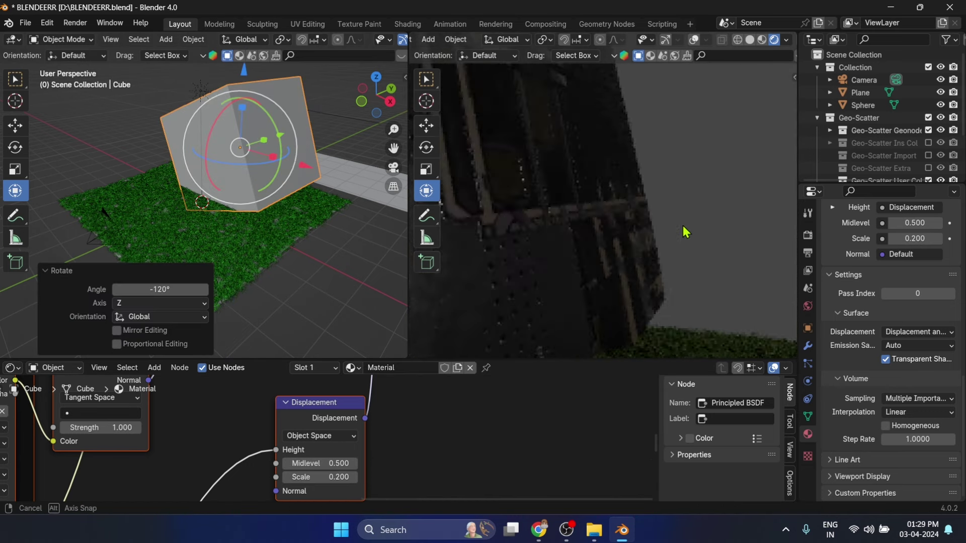
pyautogui.click(354, 477)
pyautogui.scroll(-5, 632, 189)
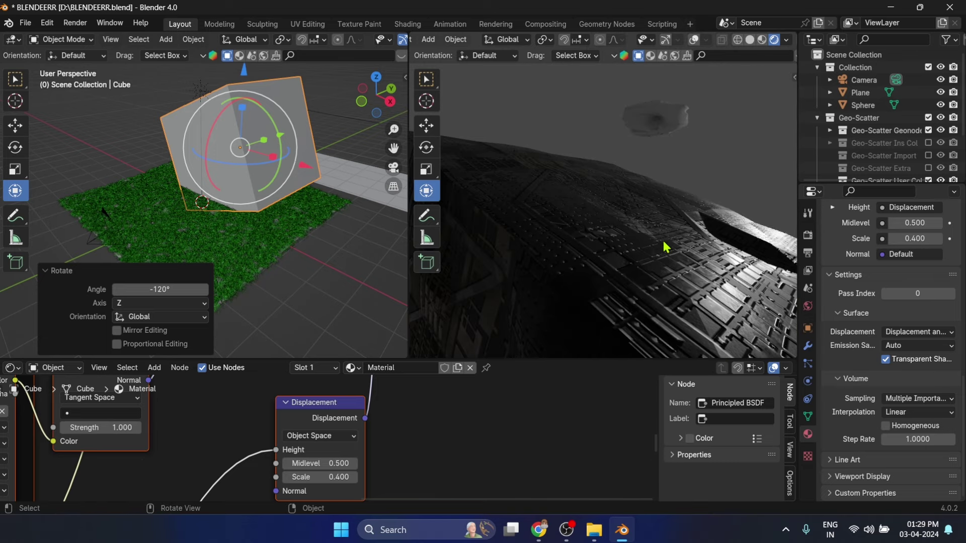
pyautogui.hotkey('ctrl', 'z')
pyautogui.hotkey('ctrl', 'z')
pyautogui.hotkey('ctrl', 'z')
pyautogui.press('g')
pyautogui.press('z')
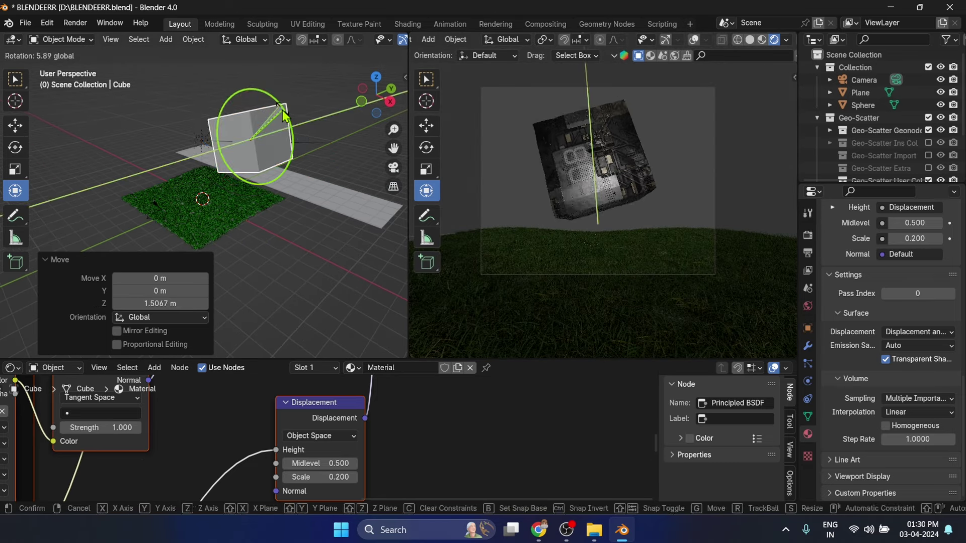
pyautogui.hotkey('ctrl', 'z')
pyautogui.press('g')
pyautogui.press('z')
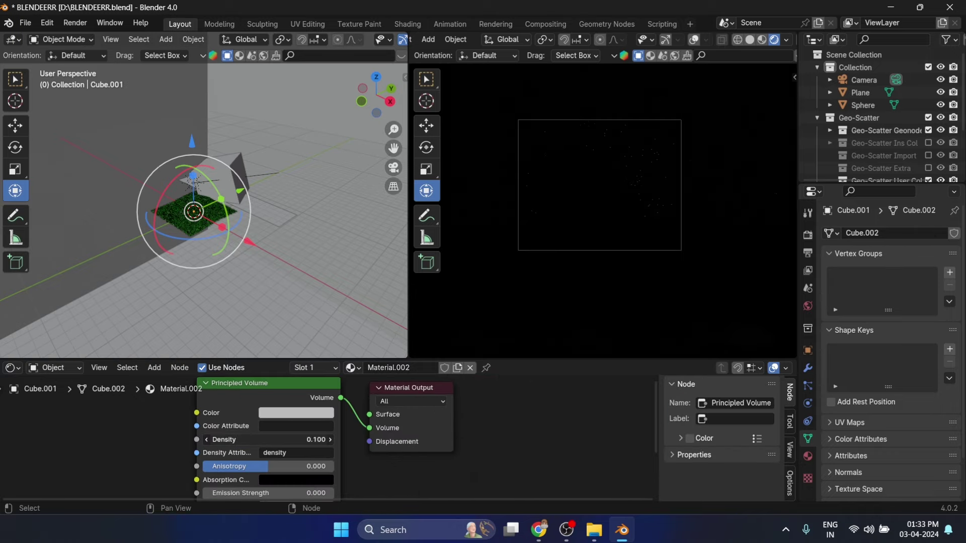
# Swap the fog shader to Volume Scatter and reposition the Sun light.
pyautogui.hotkey('shift', 's')
pyautogui.write('vol')
pyautogui.press('Return')
pyautogui.click(237, 174)
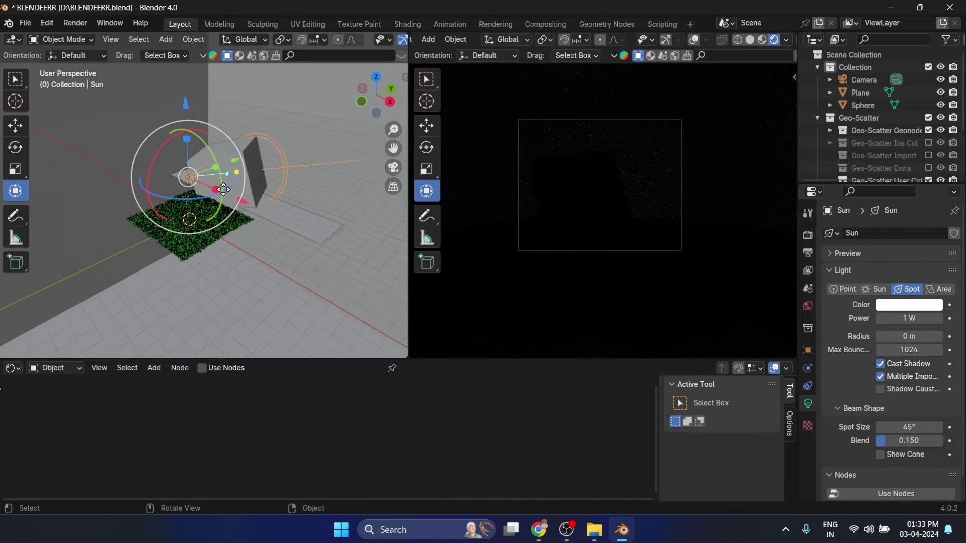
pyautogui.moveTo(236, 174); pyautogui.dragTo(259, 137)
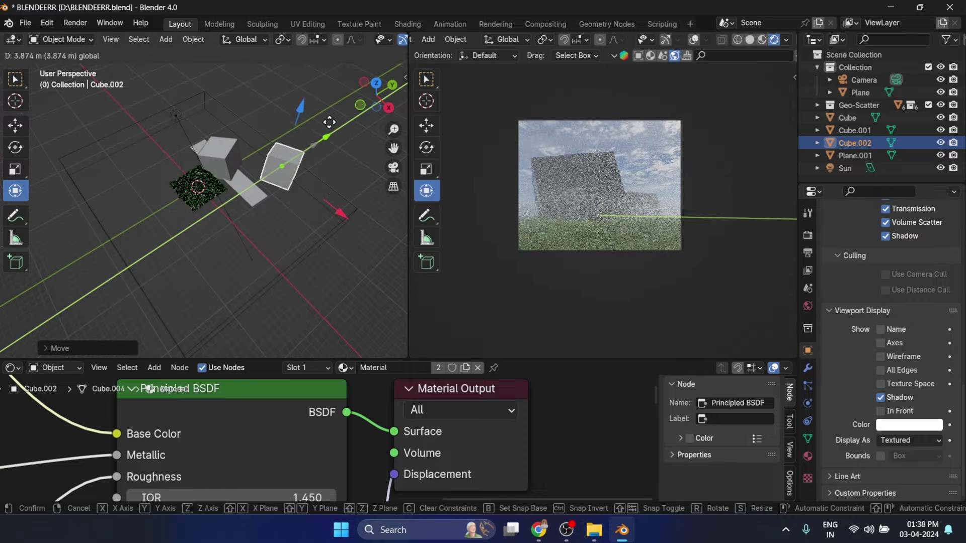
# Slide Cube.002 beside the tilted block, then start importing the robot armature.
pyautogui.moveTo(322, 144); pyautogui.dragTo(315, 151)
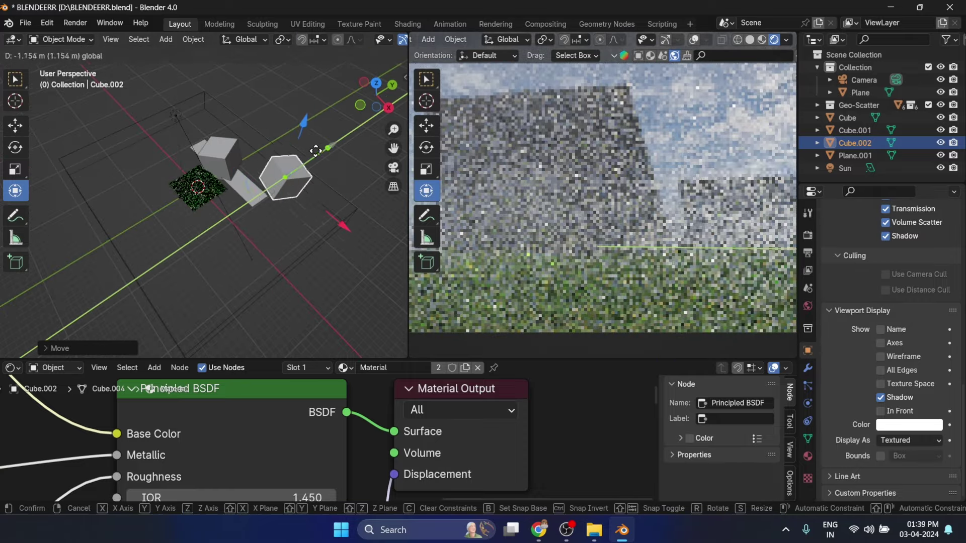
pyautogui.moveTo(334, 225); pyautogui.dragTo(361, 169)
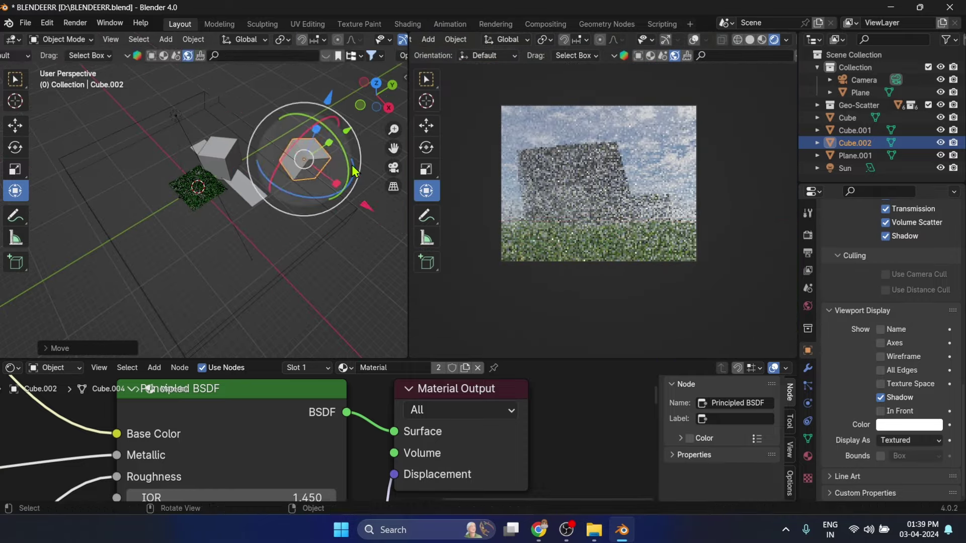
pyautogui.click(26, 24)
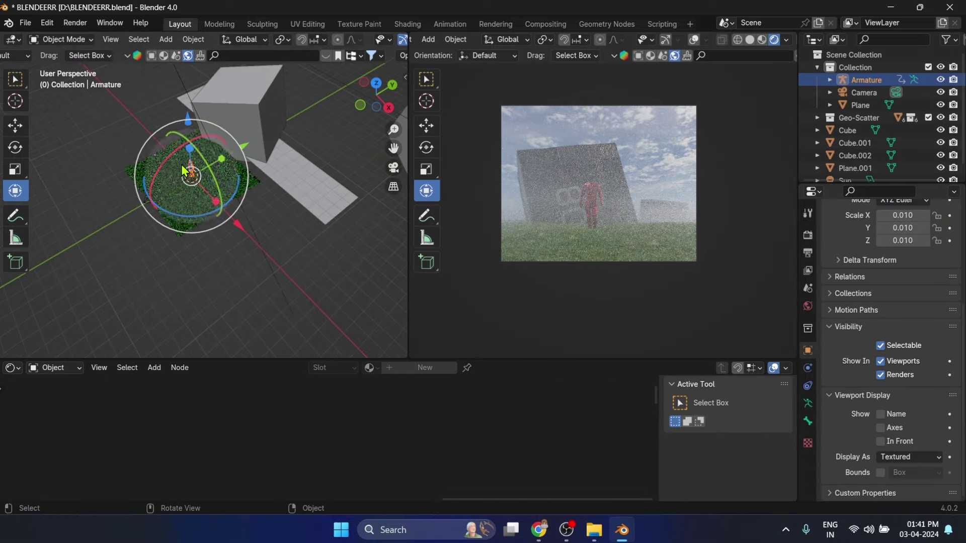
# Rotate the armature figure around its vertical axis, viewing it down in the grass.
pyautogui.moveTo(189, 169)
pyautogui.mouseDown(button='middle')
pyautogui.moveTo(257, 155)
pyautogui.moveTo(282, 241)
pyautogui.mouseUp(button='middle')
pyautogui.scroll(5, 233, 189)
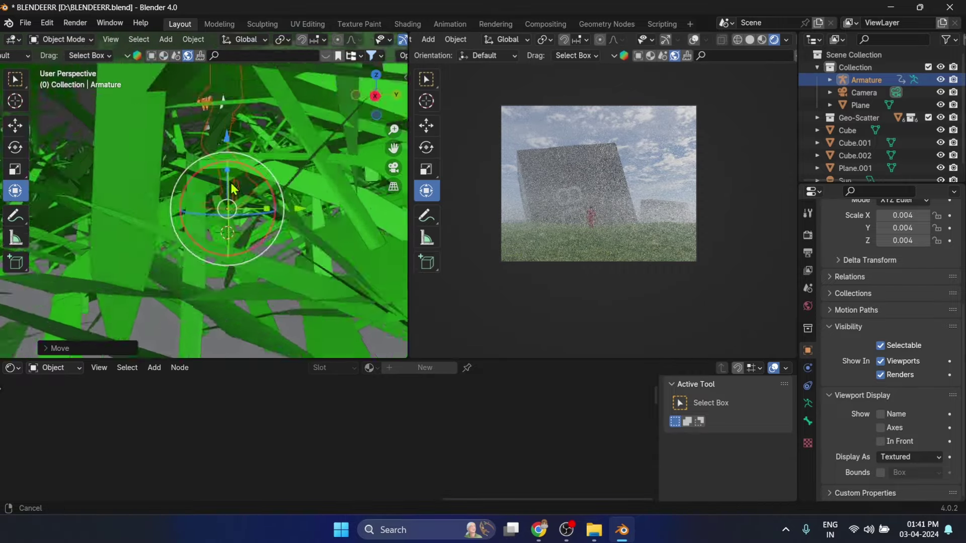
pyautogui.scroll(-5, 233, 189)
pyautogui.press('r')
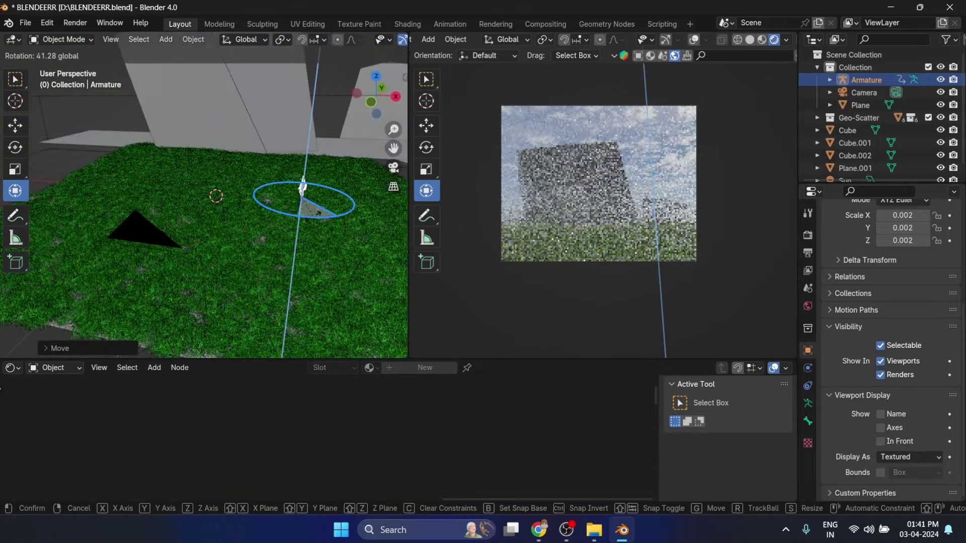
pyautogui.click(352, 227)
# Save the project and place the armature on the grass in front of the cubes.
pyautogui.click(26, 22)
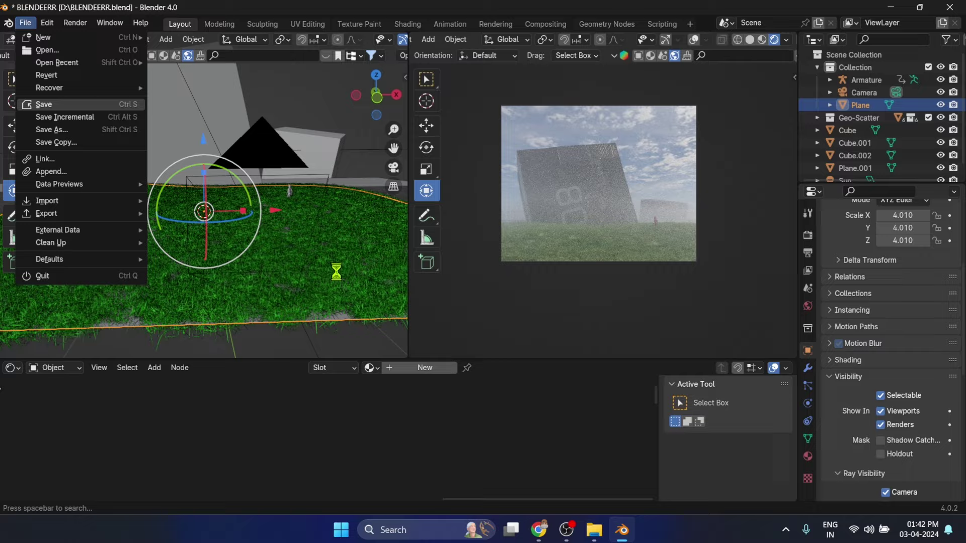
pyautogui.click(30, 99)
pyautogui.scroll(3, 312, 205)
pyautogui.click(371, 276)
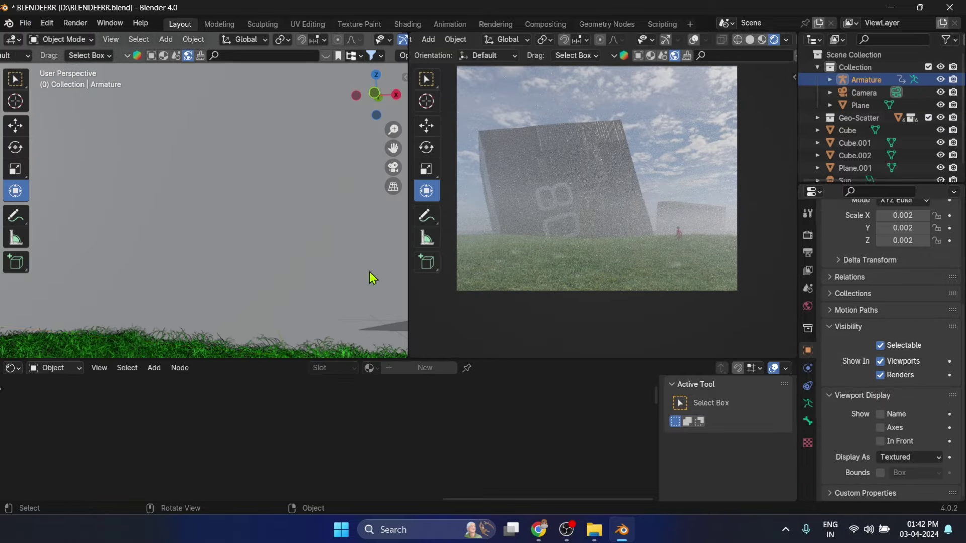
pyautogui.press('g')
pyautogui.click(198, 204)
pyautogui.scroll(-4, 198, 203)
# Change the bottom editor to the Timeline and play the animation.
pyautogui.click(10, 368)
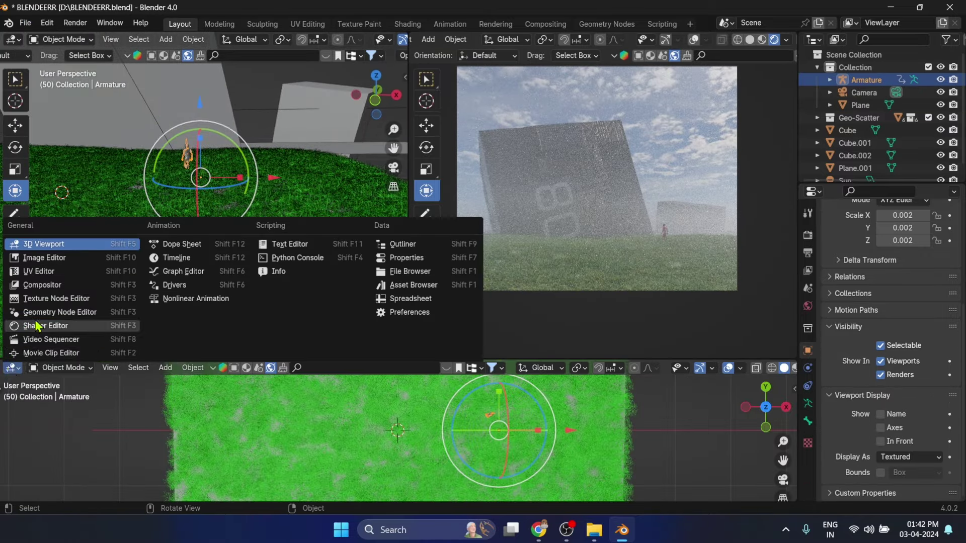
pyautogui.click(248, 326)
pyautogui.press('space')
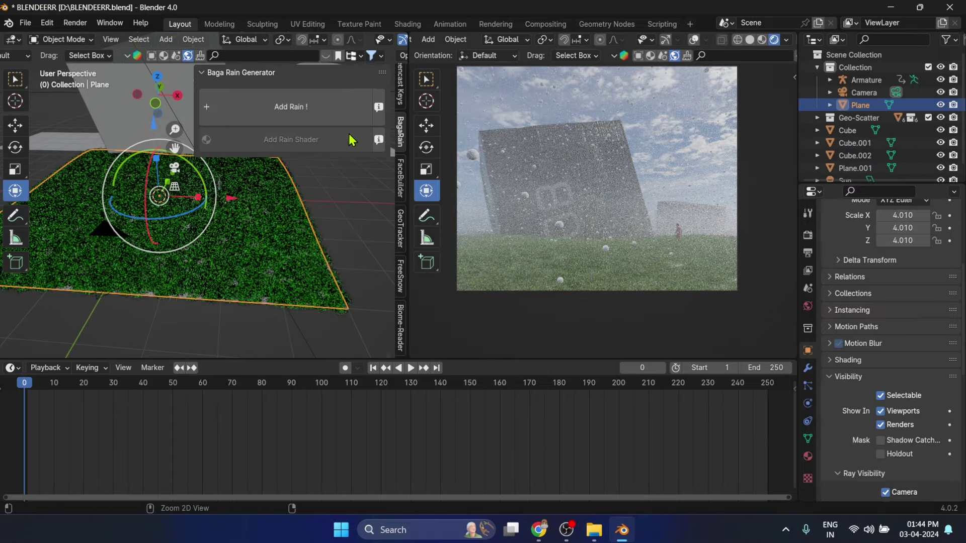
# Add rain to the plane and return the bottom area to the Shader Editor.
pyautogui.click(292, 148)
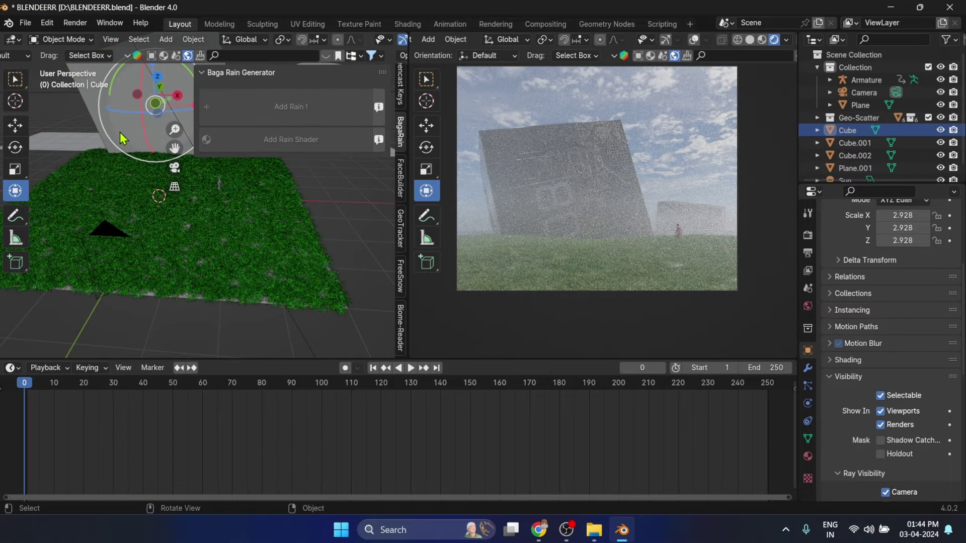
pyautogui.click(10, 368)
pyautogui.click(30, 326)
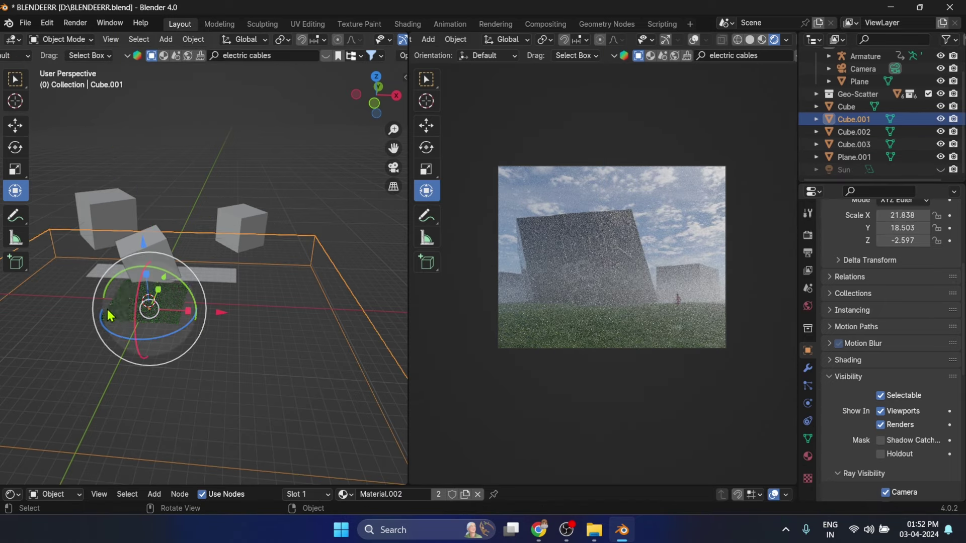
# Raise Cube.001, align grass to surface normals with 0.85 rotation randomness, and save.
pyautogui.moveTo(148, 280); pyautogui.dragTo(148, 256)
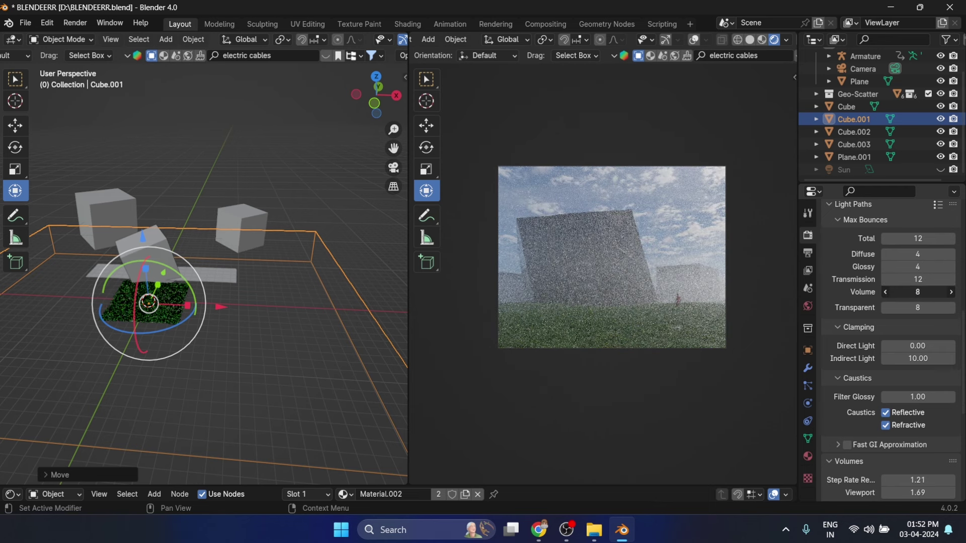
pyautogui.click(160, 316)
pyautogui.press('n')
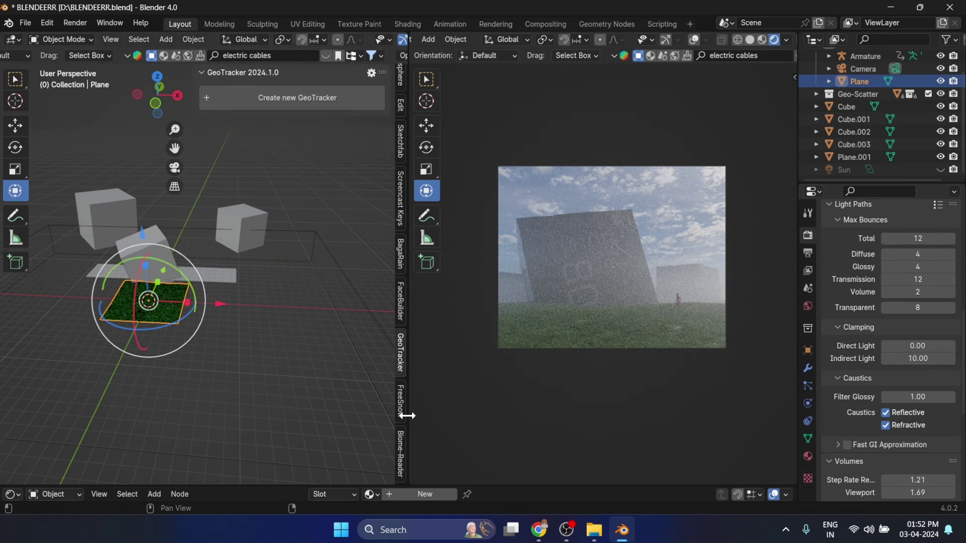
pyautogui.keyDown('ctrl'); pyautogui.scroll(3, 407, 416); pyautogui.keyUp('ctrl')
pyautogui.scroll(-5, 355, 206)
pyautogui.scroll(-5, 257, 384)
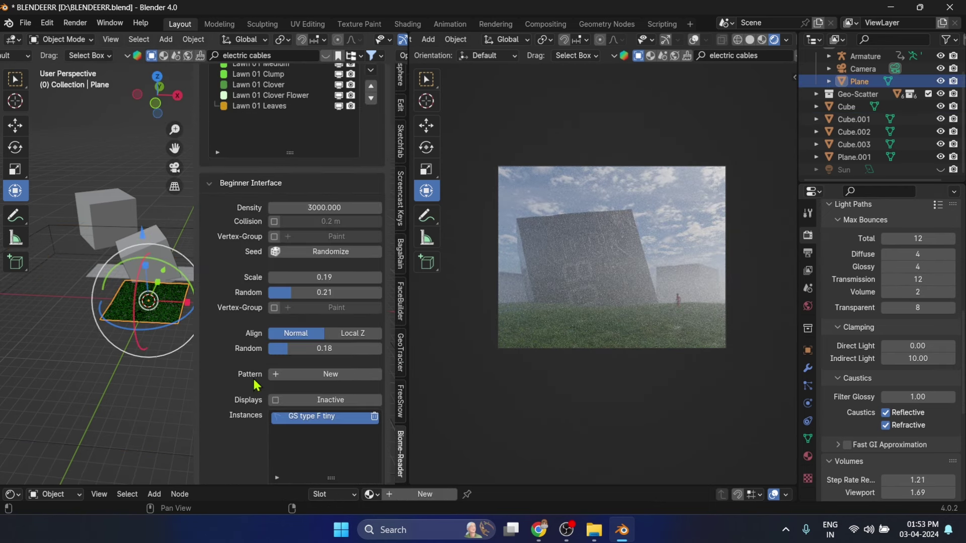
pyautogui.click(296, 333)
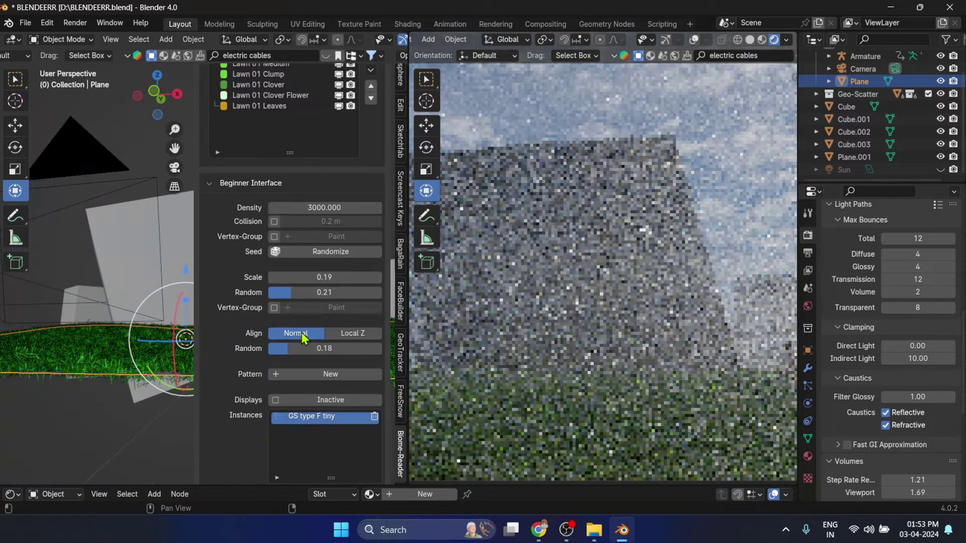
pyautogui.moveTo(302, 349); pyautogui.dragTo(365, 348)
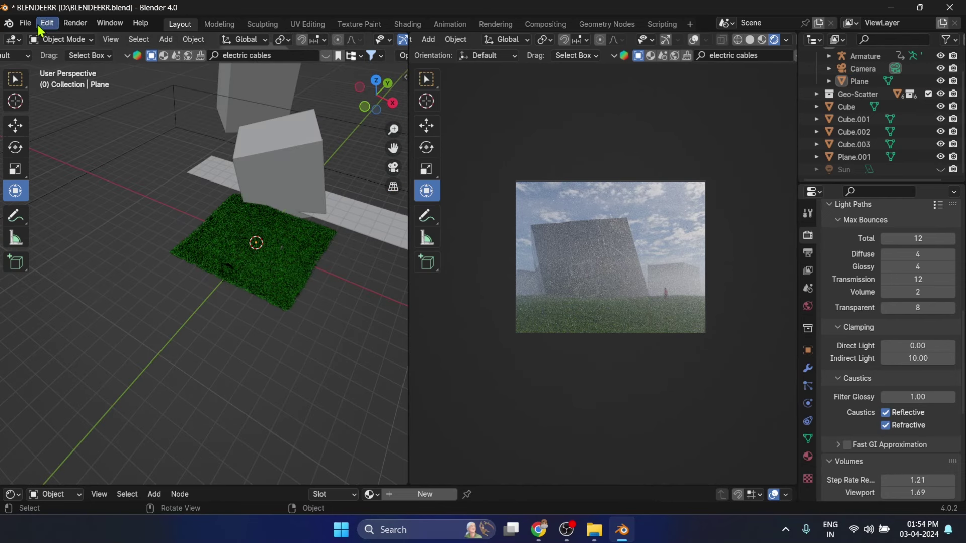
pyautogui.click(25, 23)
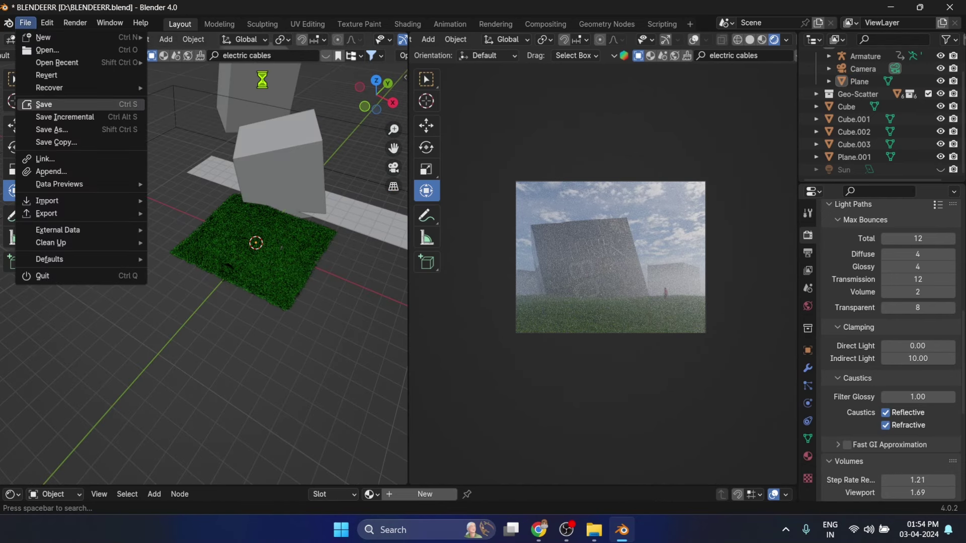
pyautogui.click(40, 101)
# Set the render resolution to 3000 × 2000 px.
pyautogui.click(808, 254)
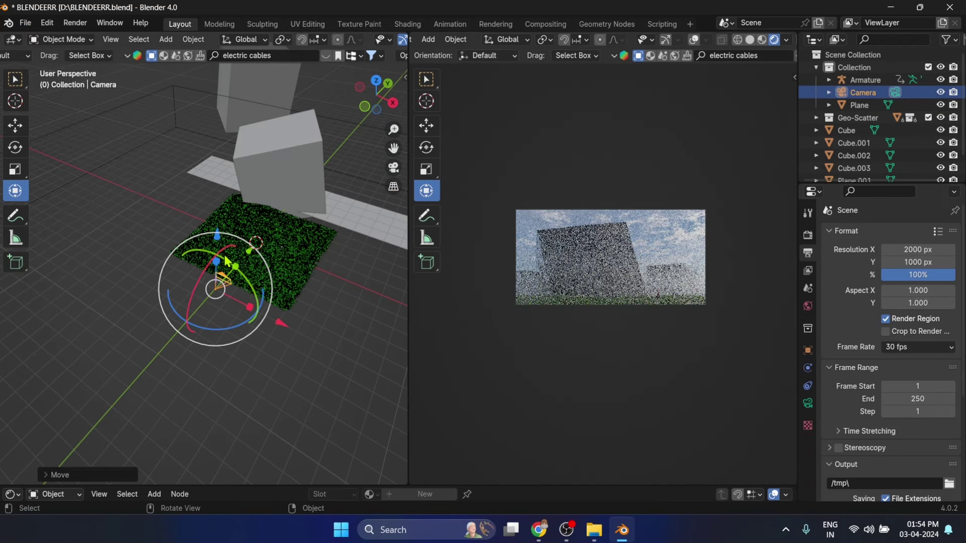
pyautogui.scroll(2, 650, 293)
pyautogui.write('3000')
pyautogui.press('Tab')
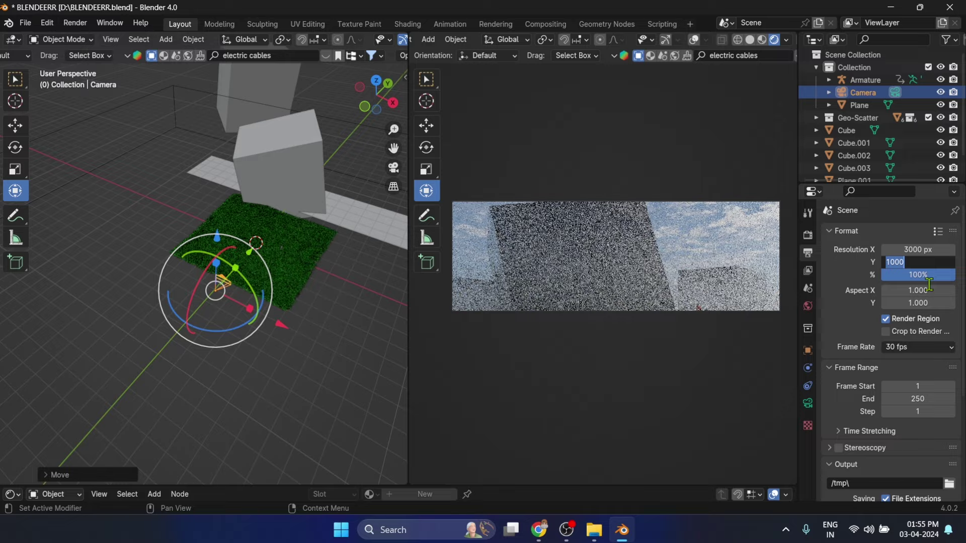
pyautogui.write('2000')
pyautogui.press('Return')
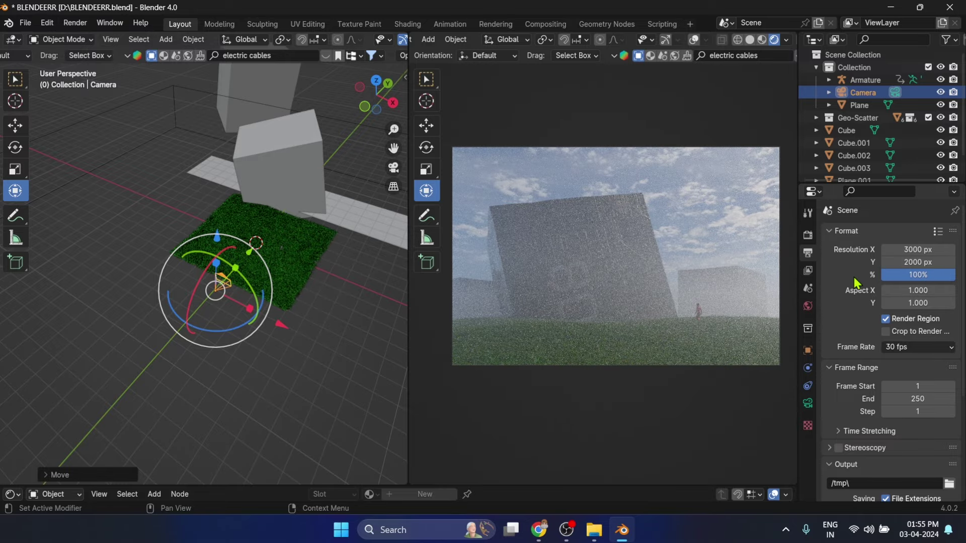
pyautogui.moveTo(322, 242); pyautogui.dragTo(272, 233, button='middle')
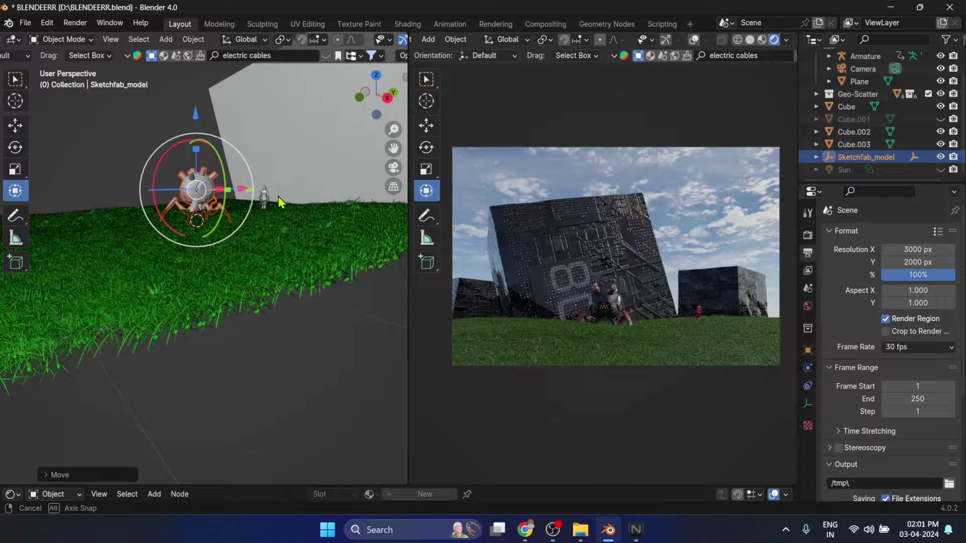
# Turn the crawler robot to face a new direction and select its body mesh.
pyautogui.moveTo(280, 201); pyautogui.dragTo(278, 219, button='middle')
pyautogui.click(278, 219)
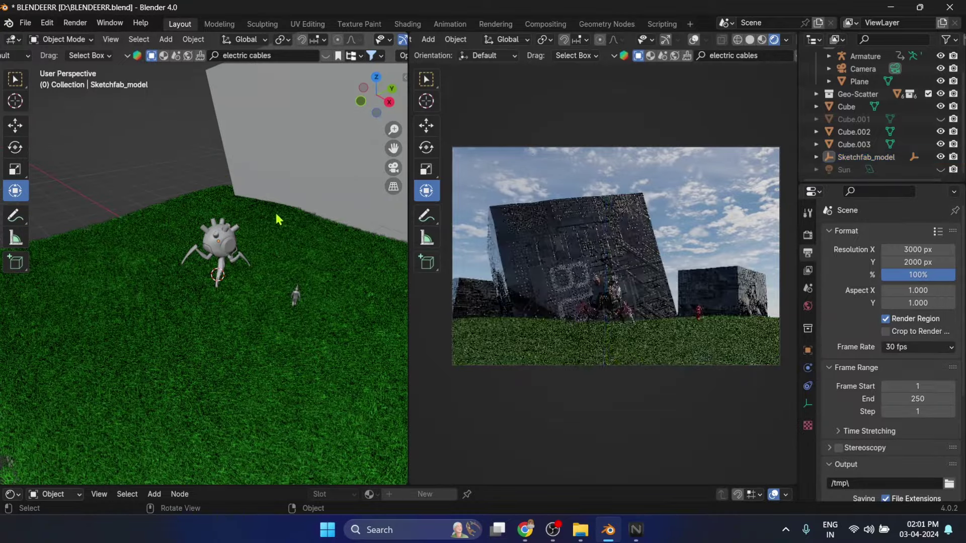
pyautogui.moveTo(262, 250); pyautogui.dragTo(274, 270)
pyautogui.scroll(3, 265, 203)
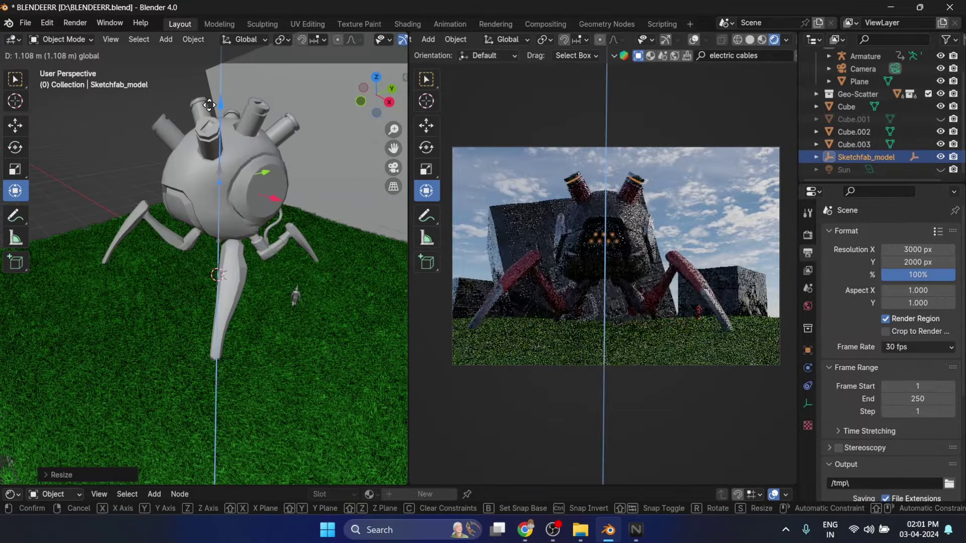
pyautogui.moveTo(266, 202)
pyautogui.mouseDown()
pyautogui.moveTo(215, 213)
pyautogui.moveTo(288, 214)
pyautogui.mouseUp()
pyautogui.click(215, 213)
pyautogui.scroll(-4, 256, 222)
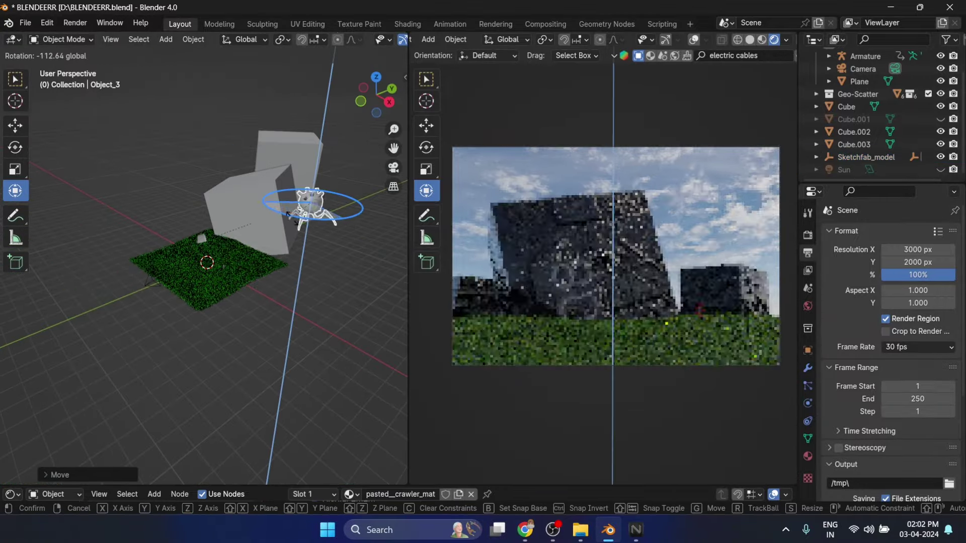
pyautogui.moveTo(177, 167); pyautogui.dragTo(242, 181, button='middle')
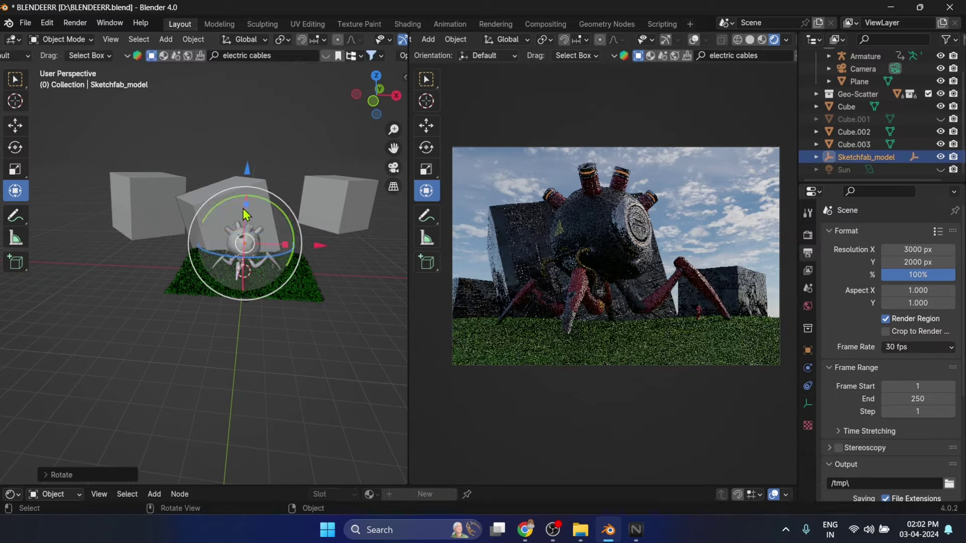
# Lower the crawler along Z and tilt it around the Y axis.
pyautogui.press('g')
pyautogui.press('z')
pyautogui.click(245, 200)
pyautogui.scroll(4, 221, 191)
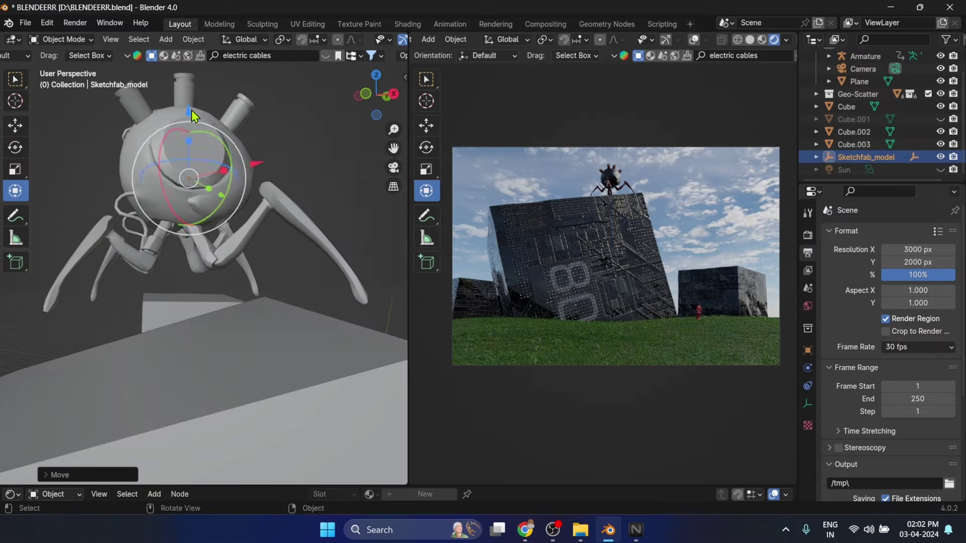
pyautogui.press('r')
pyautogui.press('y')
pyautogui.press('x')
pyautogui.click(204, 176)
# Place the crawler robot on top of the tilted cube.
pyautogui.press('g')
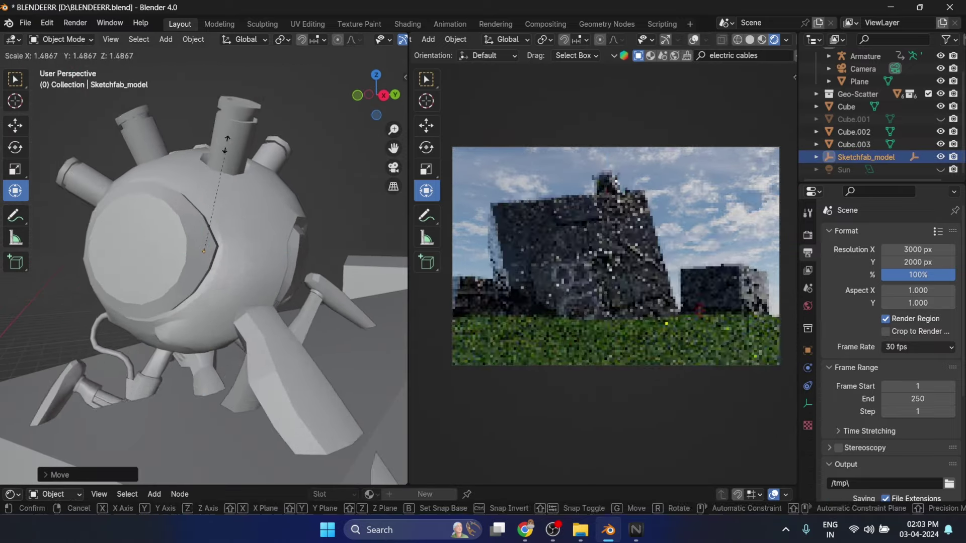
pyautogui.click(223, 290)
pyautogui.scroll(-3, 223, 290)
pyautogui.moveTo(223, 290)
pyautogui.mouseDown(button='middle')
pyautogui.moveTo(309, 298)
pyautogui.moveTo(180, 237)
pyautogui.moveTo(222, 224)
pyautogui.mouseUp(button='middle')
pyautogui.scroll(-3, 231, 221)
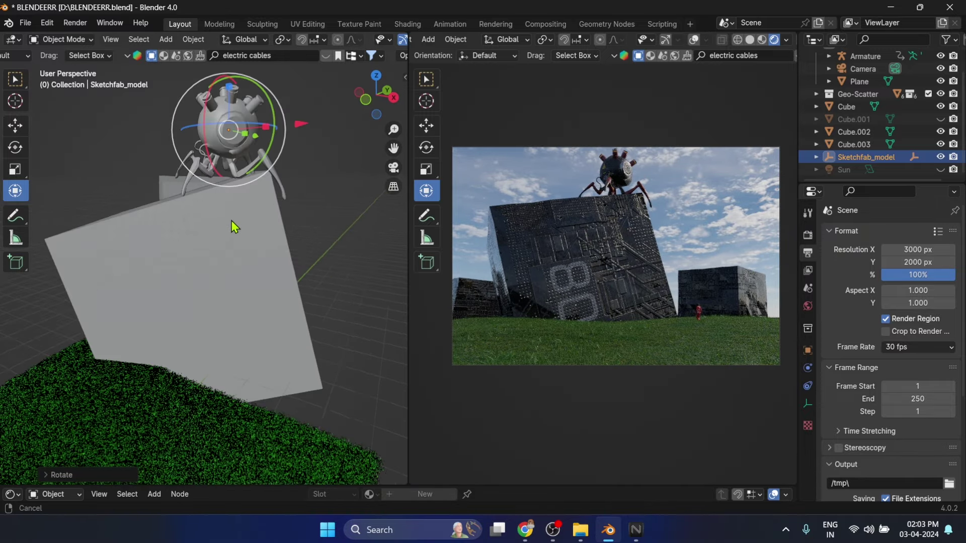
# Unhide the fog cube Cube.001 in the outliner and select it.
pyautogui.click(941, 118)
pyautogui.click(854, 119)
pyautogui.moveTo(352, 487); pyautogui.dragTo(352, 261)
pyautogui.click(242, 329)
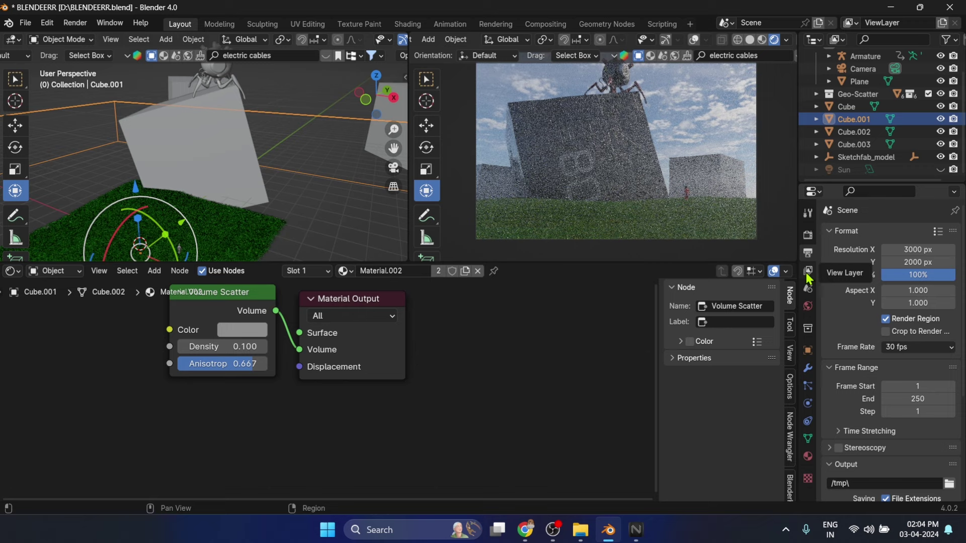
# Select the crawler robot and frame the view on it.
pyautogui.click(809, 305)
pyautogui.click(234, 146)
pyautogui.scroll(2, 234, 146)
pyautogui.click(25, 23)
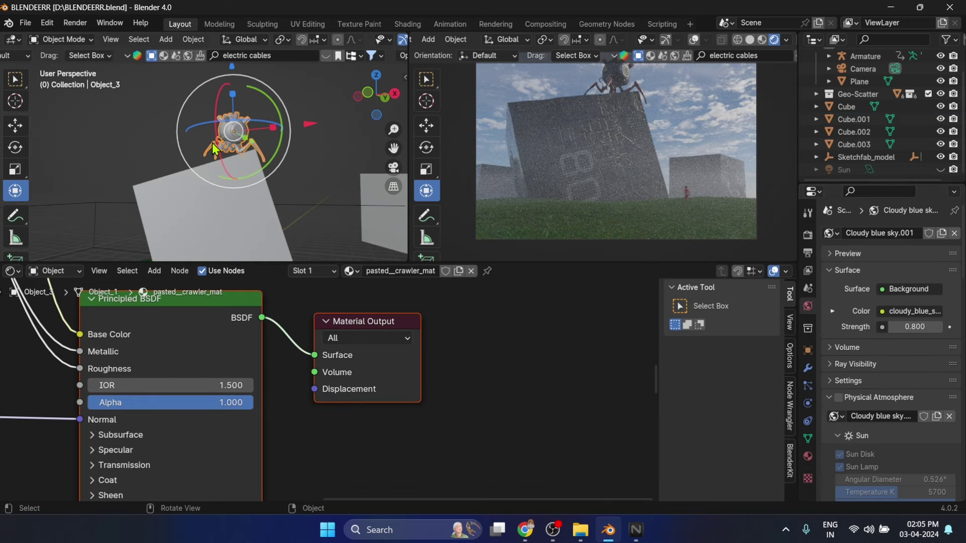
pyautogui.press('KP_Decimal')
pyautogui.hotkey('alt', 'a')
pyautogui.scroll(-3, 291, 128)
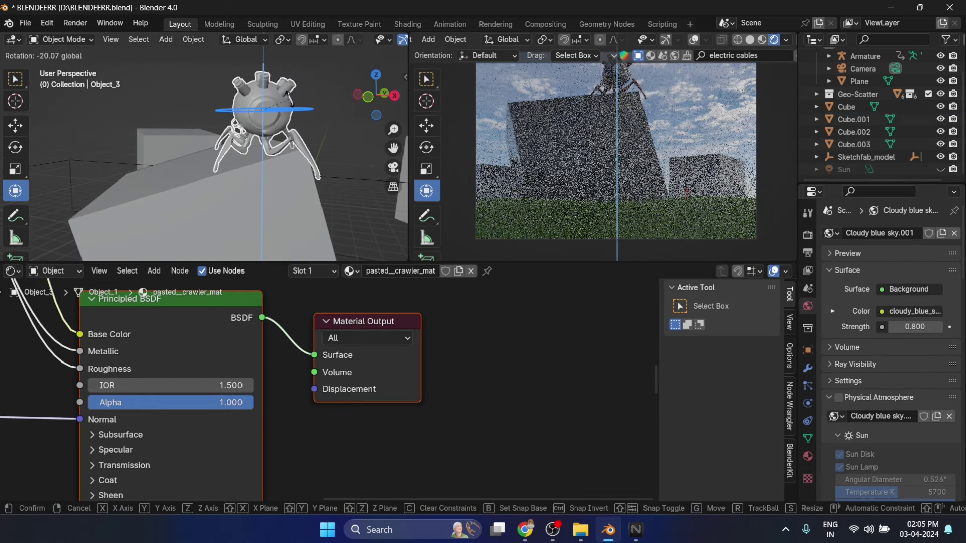
pyautogui.click(244, 113)
# Enlarge the crawler and separate its eye faces with an orange Emission material at strength 14.5.
pyautogui.moveTo(251, 108); pyautogui.dragTo(266, 118)
pyautogui.press('KP_Decimal')
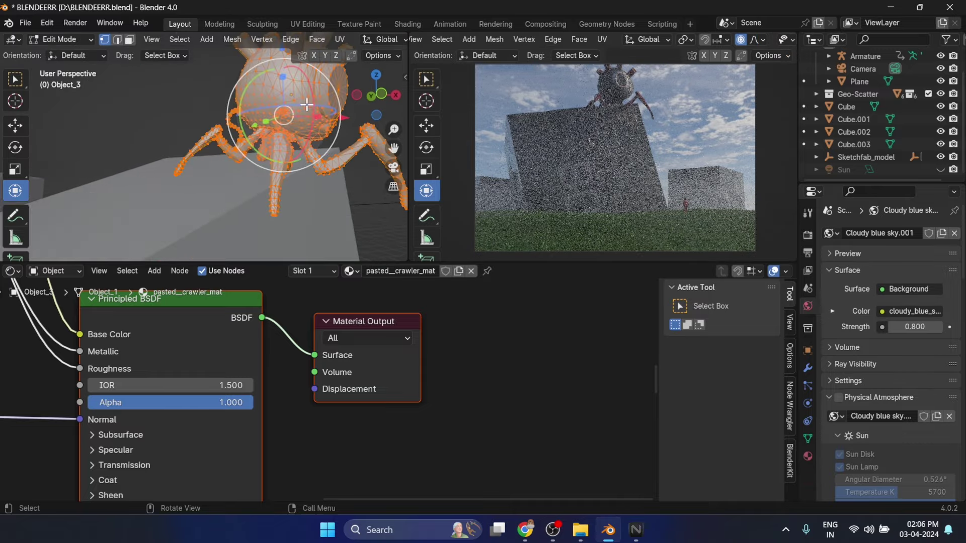
pyautogui.press('Tab')
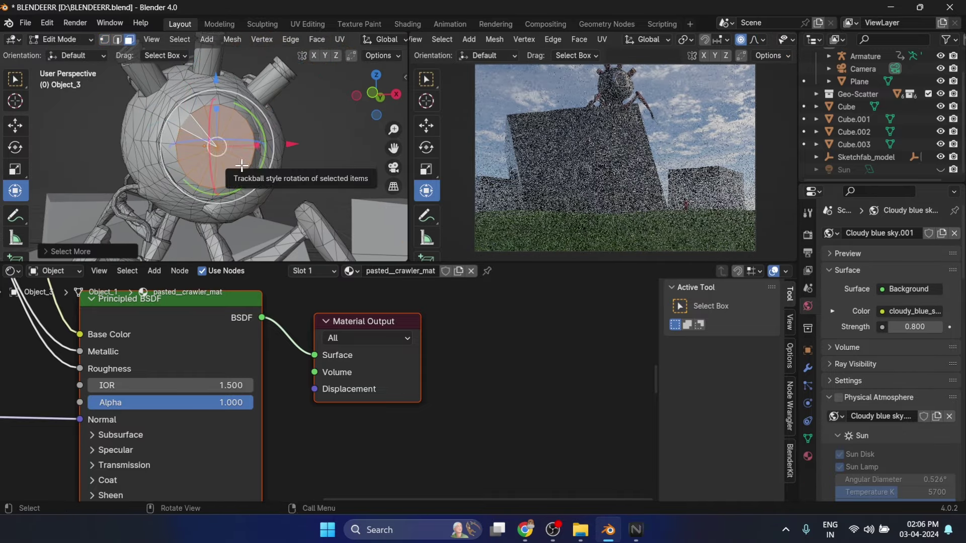
pyautogui.press('Tab')
pyautogui.click(915, 365)
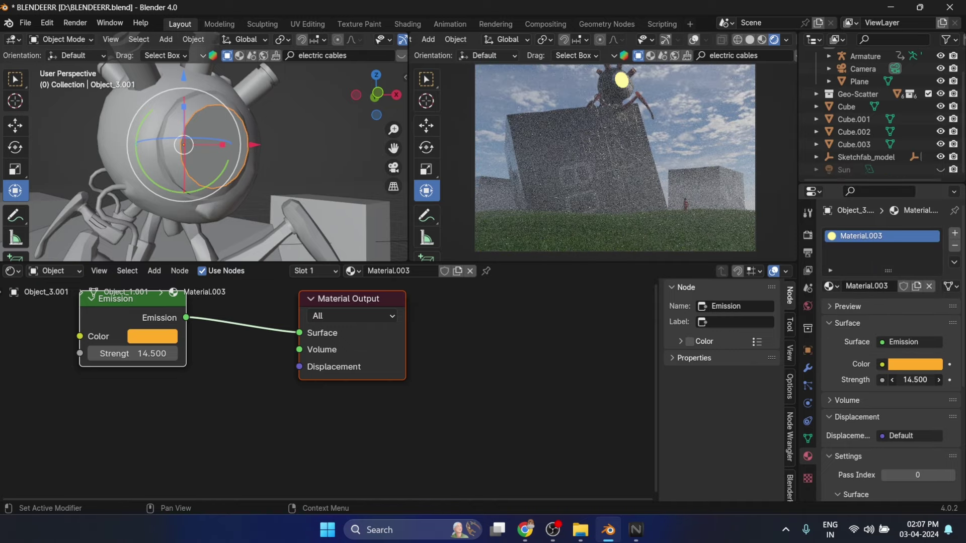
# Reposition the separated eye piece and raise its emission strength to 500.
pyautogui.moveTo(231, 157); pyautogui.dragTo(221, 151)
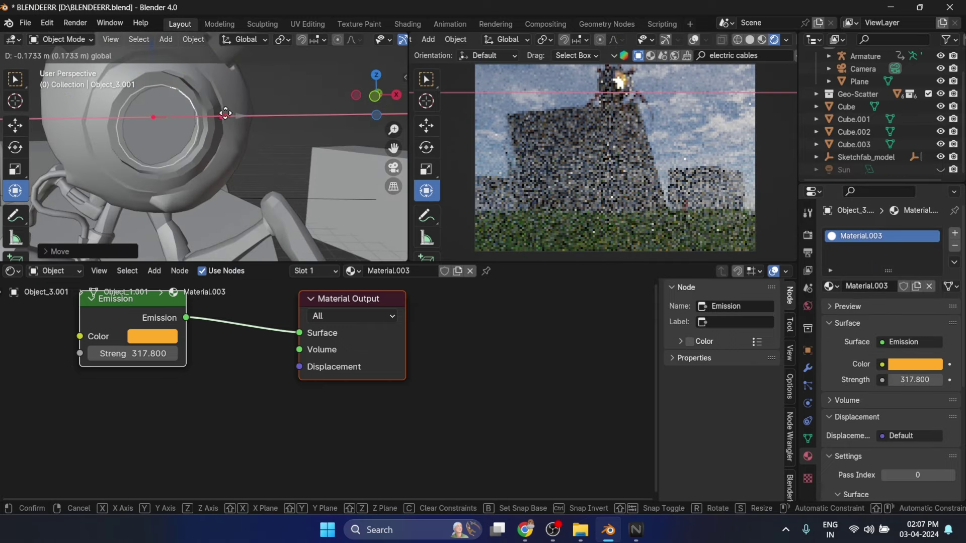
pyautogui.moveTo(222, 151); pyautogui.dragTo(215, 122, button='middle')
pyautogui.hotkey('ctrl', 'z')
pyautogui.hotkey('ctrl', 'z')
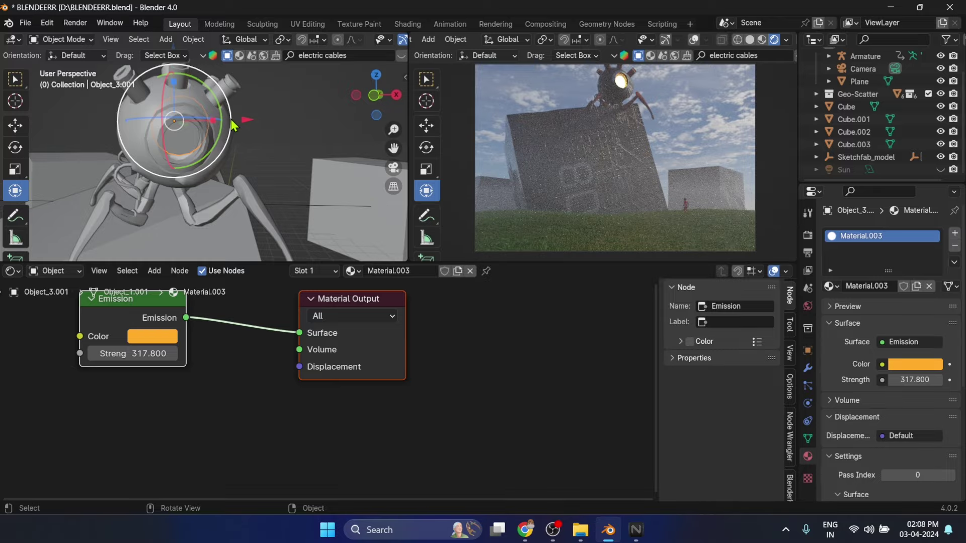
pyautogui.scroll(-4, 231, 119)
pyautogui.moveTo(785, 263); pyautogui.dragTo(785, 323)
# Dim the world sky strength to 0.3 and add an Area light.
pyautogui.click(201, 151)
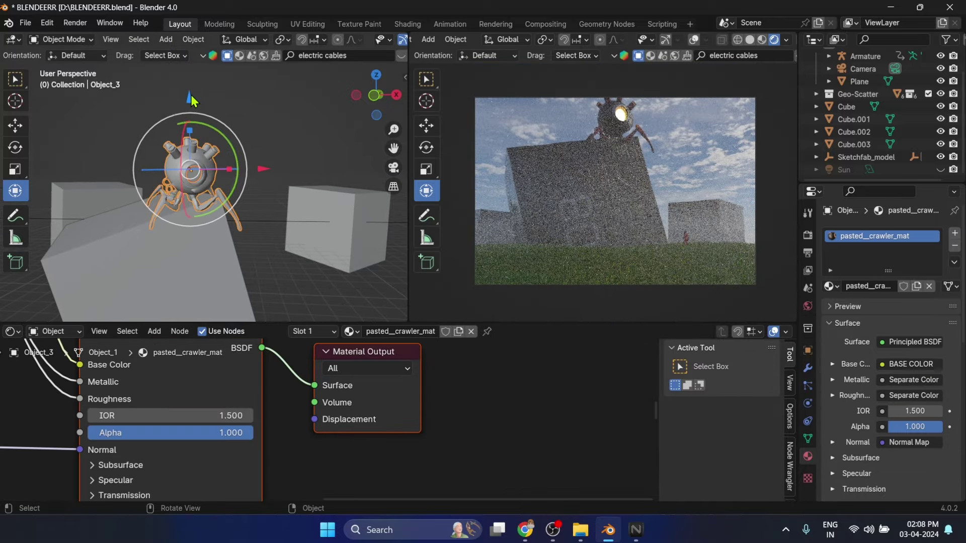
pyautogui.rightClick(191, 82)
pyautogui.click(808, 306)
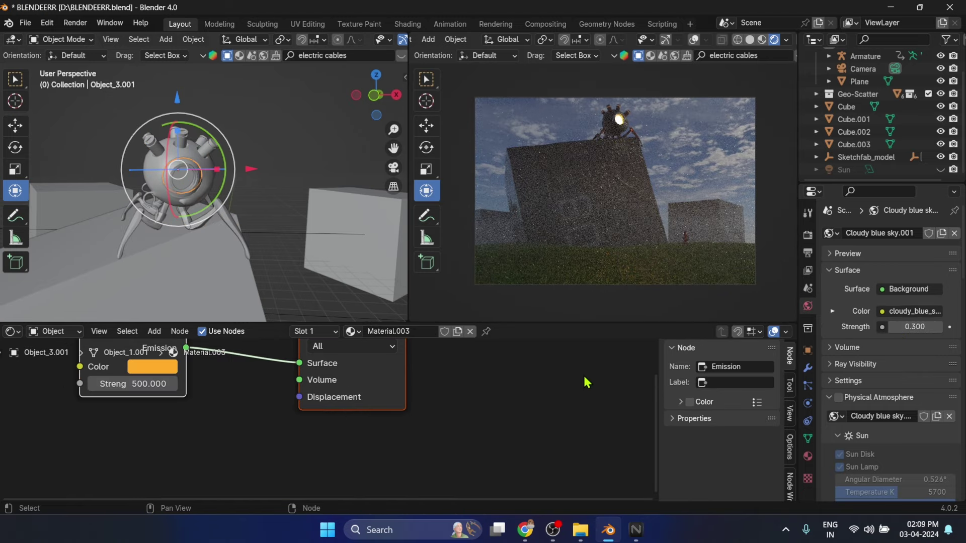
pyautogui.scroll(-3, 202, 202)
pyautogui.hotkey('shift', 'a')
pyautogui.click(271, 364)
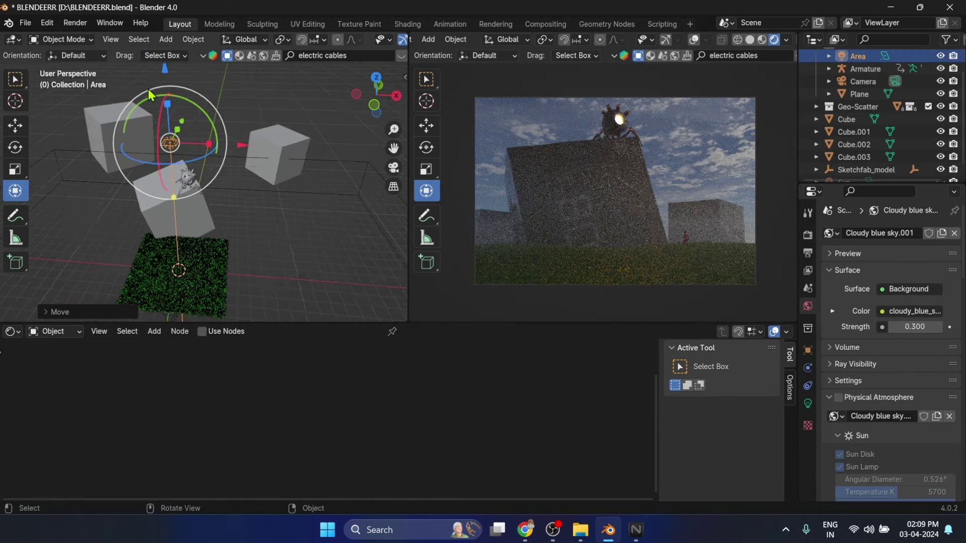
# Scale up the orange Area light, set its power to 200 W, and move it into place.
pyautogui.press('s')
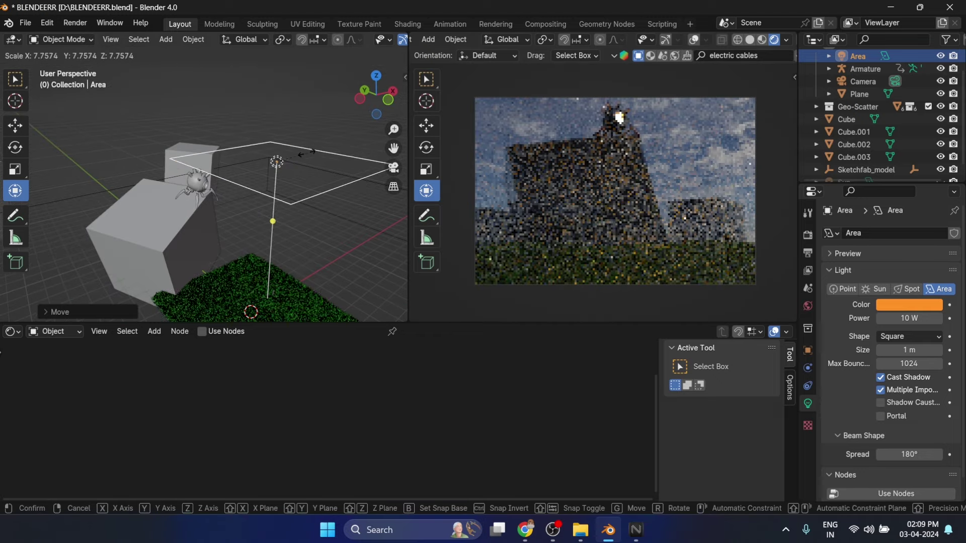
pyautogui.click(306, 152)
pyautogui.moveTo(280, 132); pyautogui.dragTo(280, 151)
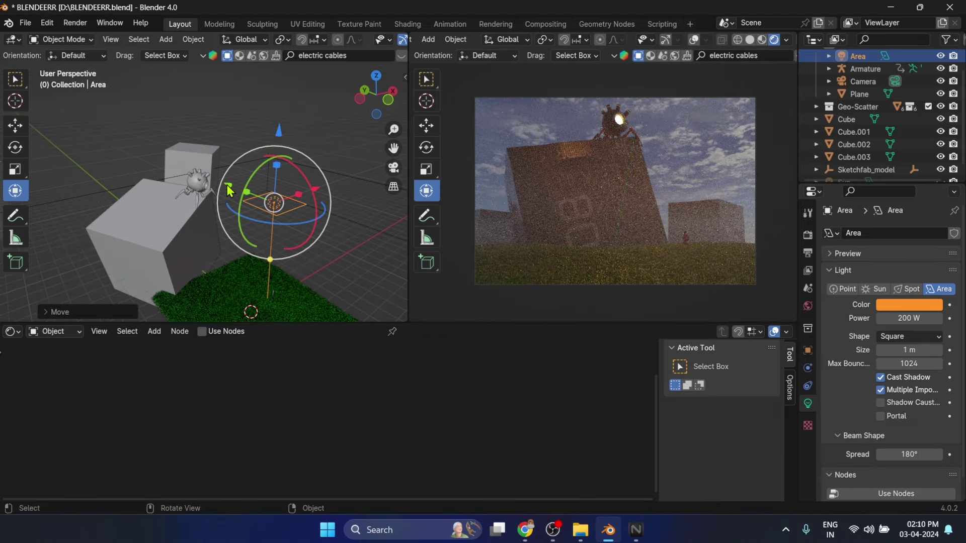
pyautogui.moveTo(280, 151); pyautogui.dragTo(280, 154, button='middle')
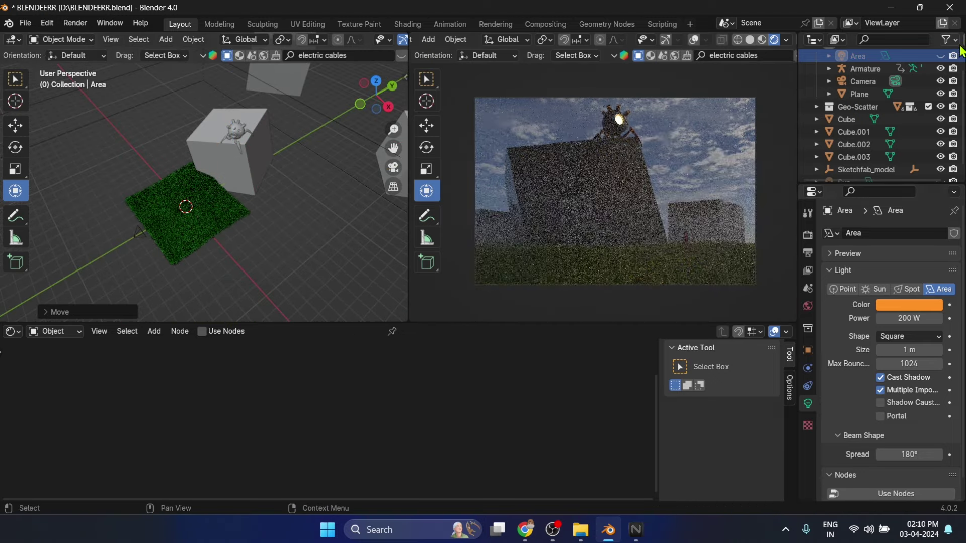
pyautogui.click(808, 306)
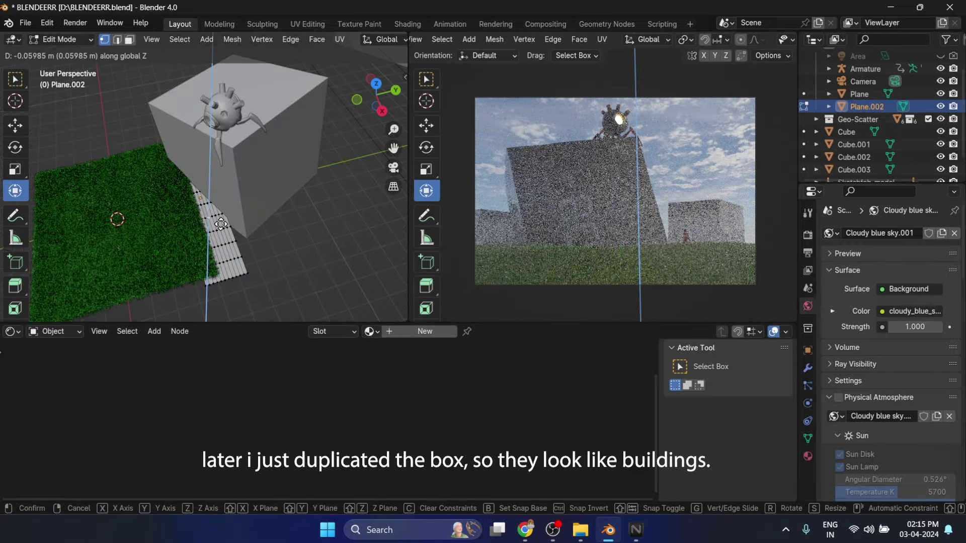
# Bend the ground strip downward with proportional editing and bring up the Biome-Reader panel.
pyautogui.moveTo(218, 227); pyautogui.dragTo(221, 241)
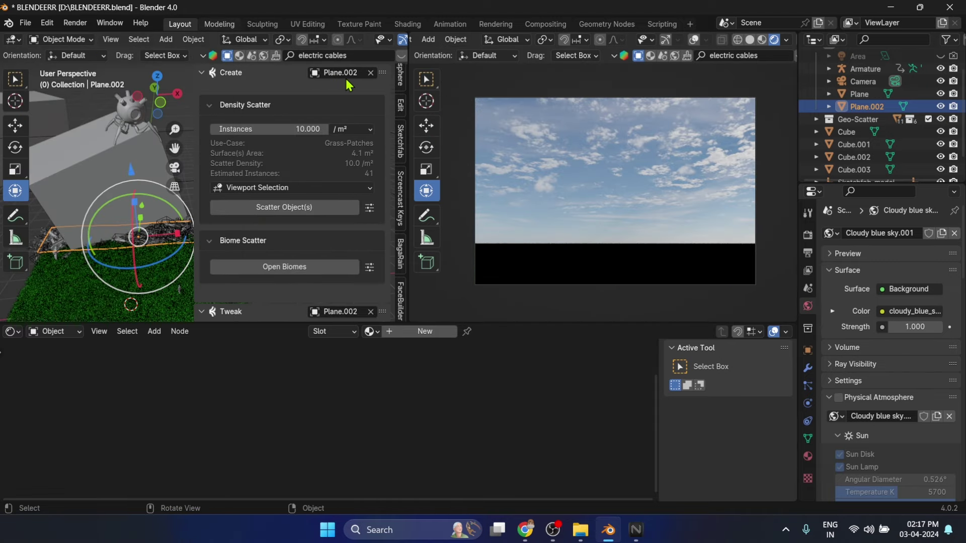
pyautogui.press('n')
pyautogui.scroll(3, 315, 234)
pyautogui.press('n')
pyautogui.scroll(-5, 302, 201)
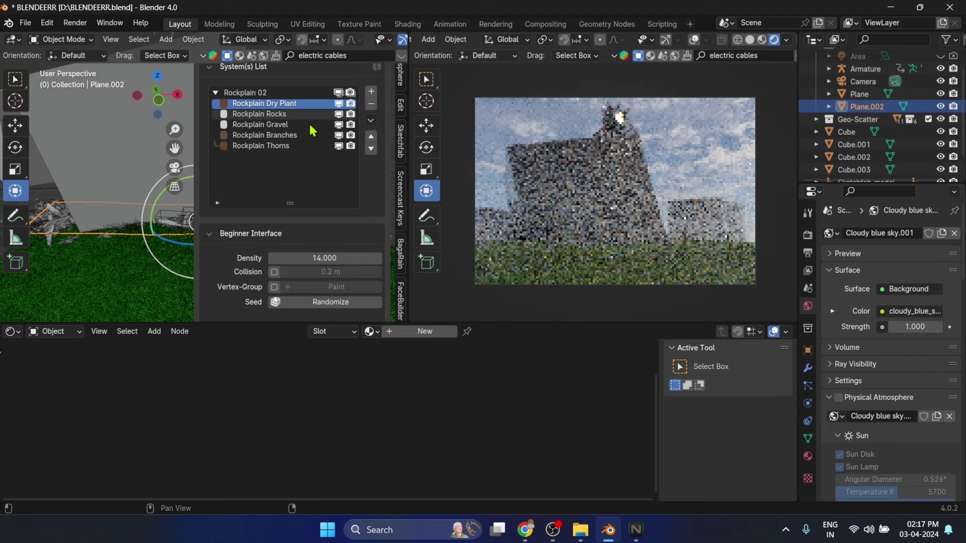
pyautogui.scroll(3, 302, 201)
# Scatter Rockplain 02 over the strip at density 10 and scale 0.46.
pyautogui.click(262, 80)
pyautogui.scroll(-3, 302, 216)
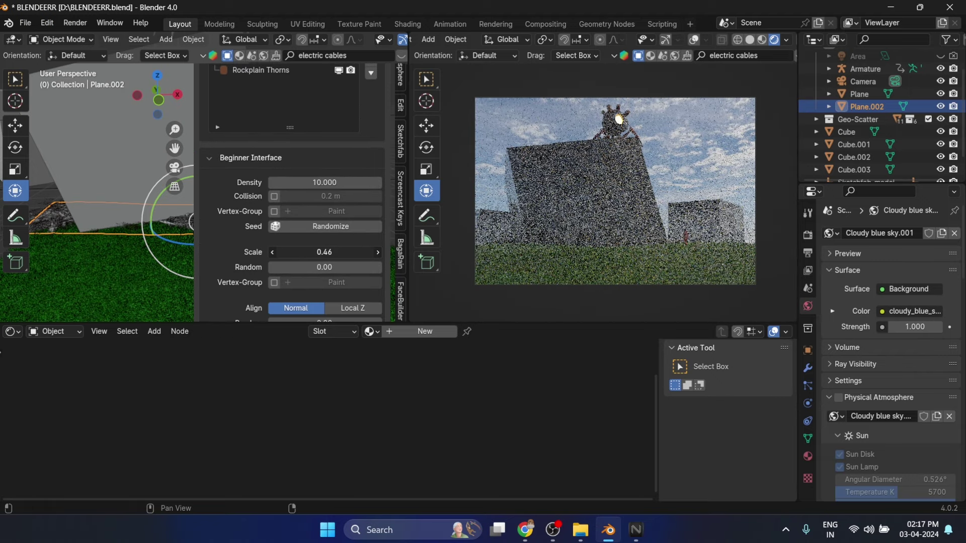
pyautogui.scroll(-2, 105, 215)
pyautogui.press('n')
pyautogui.click(808, 254)
pyautogui.scroll(-5, 934, 432)
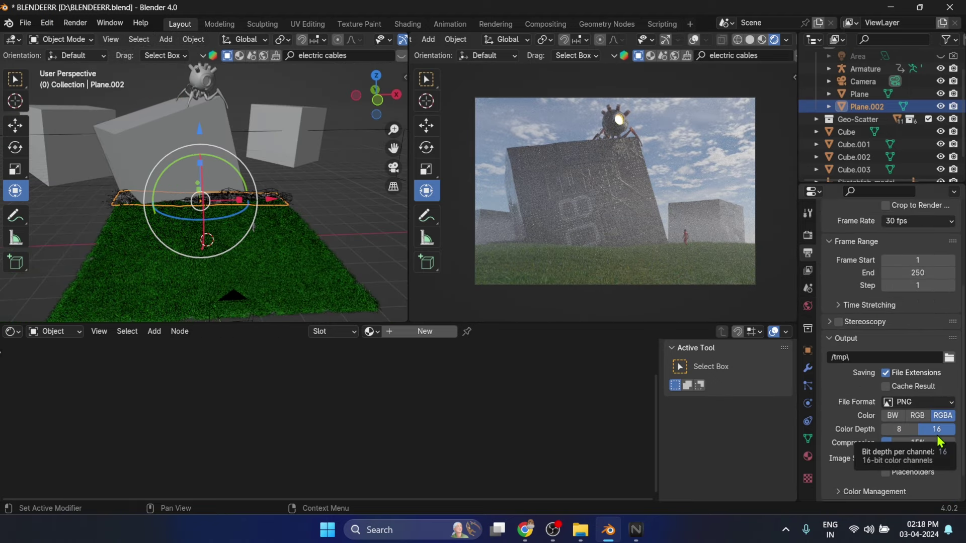
# Save the project and start the final Cycles render of the foggy crawler scene.
pyautogui.click(808, 235)
pyautogui.click(25, 22)
pyautogui.hotkey('ctrl', 's')
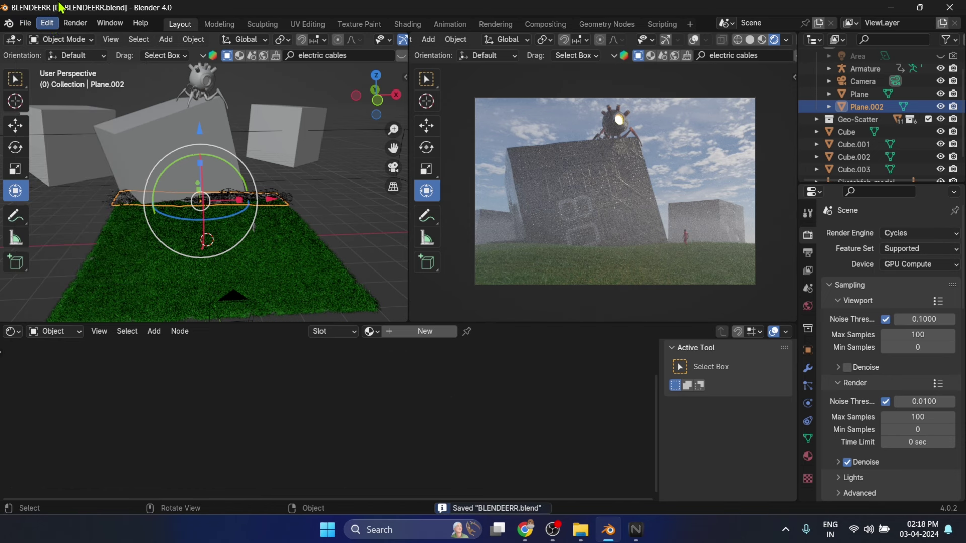
pyautogui.click(75, 23)
pyautogui.press('F12')
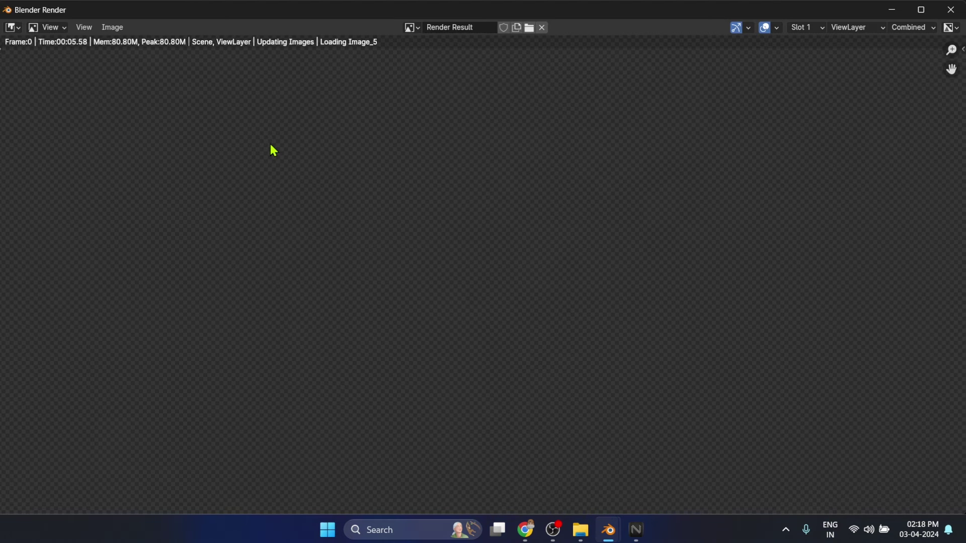